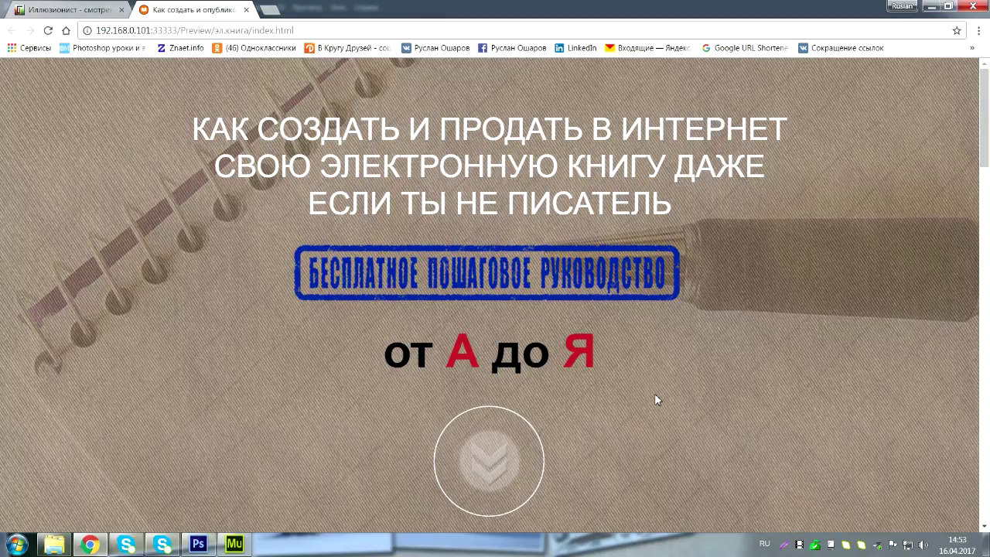
Restore Photoshop from the taskbar and open the Файл menu
click(198, 545)
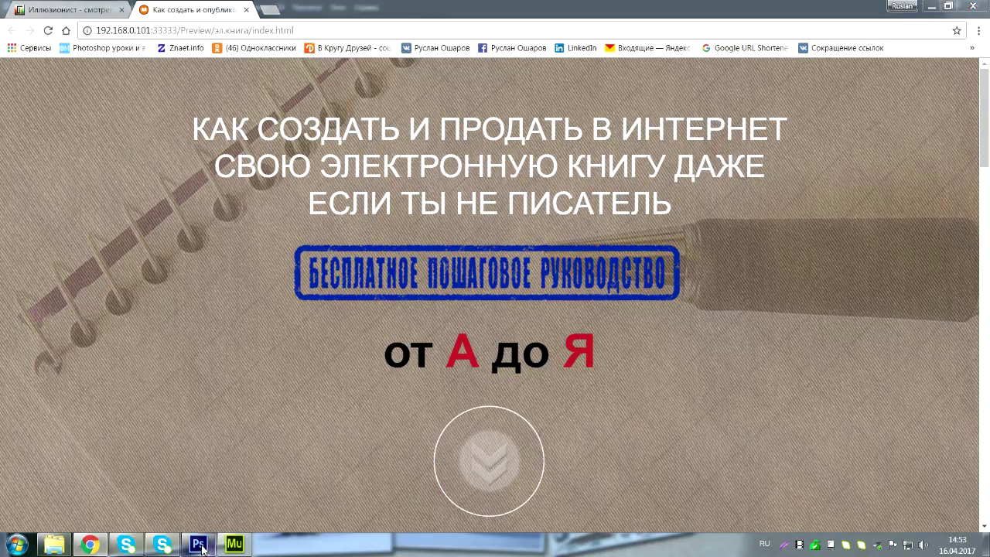
click(198, 544)
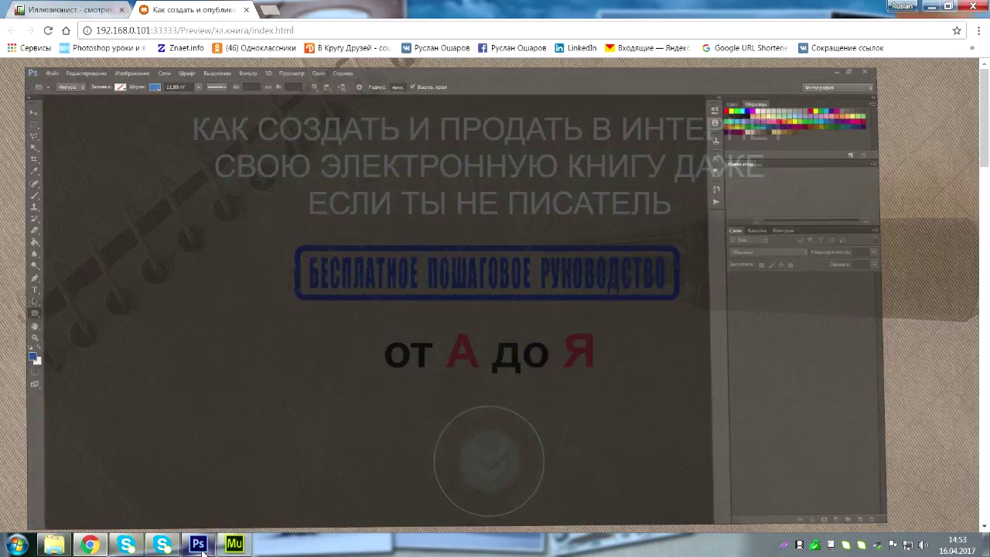
click(198, 544)
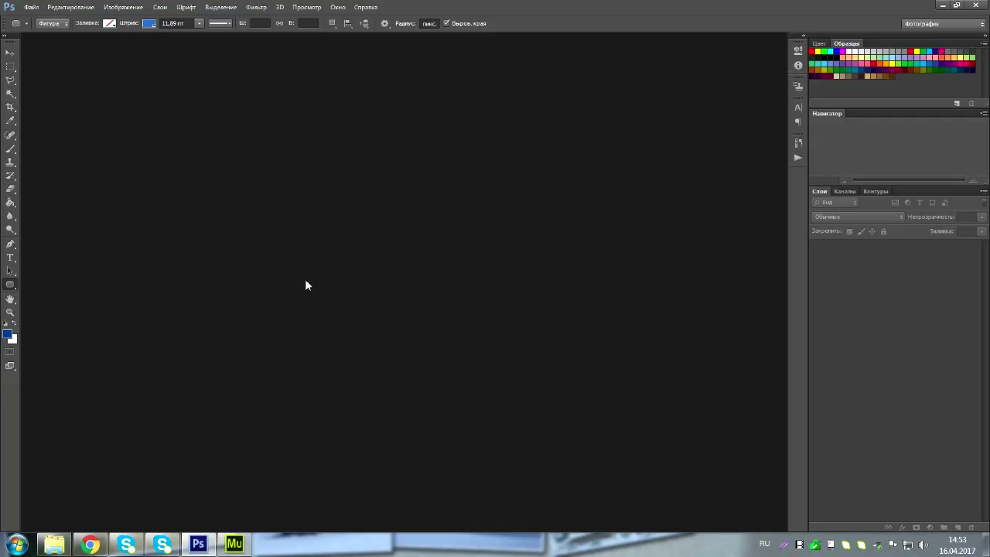
click(31, 7)
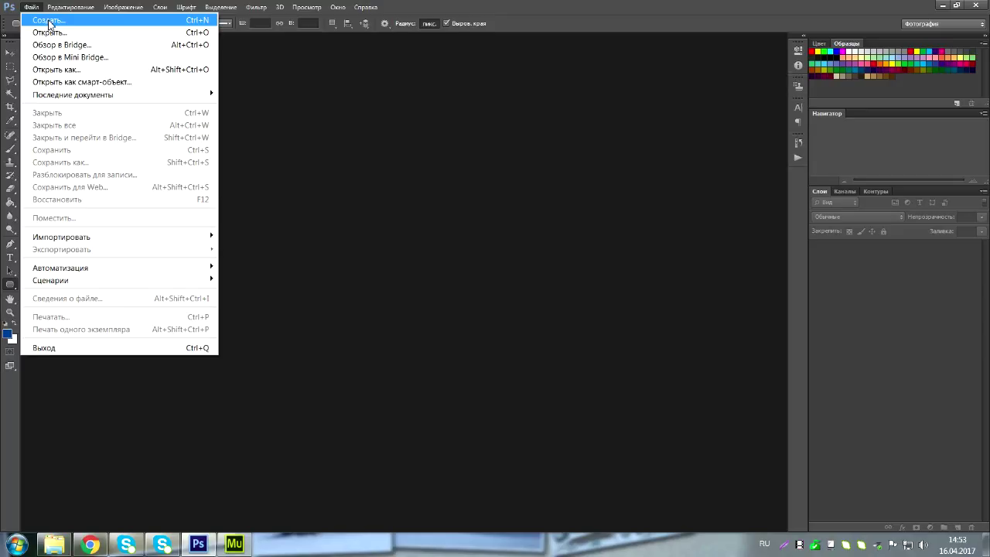
Create an 800×200 px white document and convert its Фон background into layer Слой 0
click(48, 23)
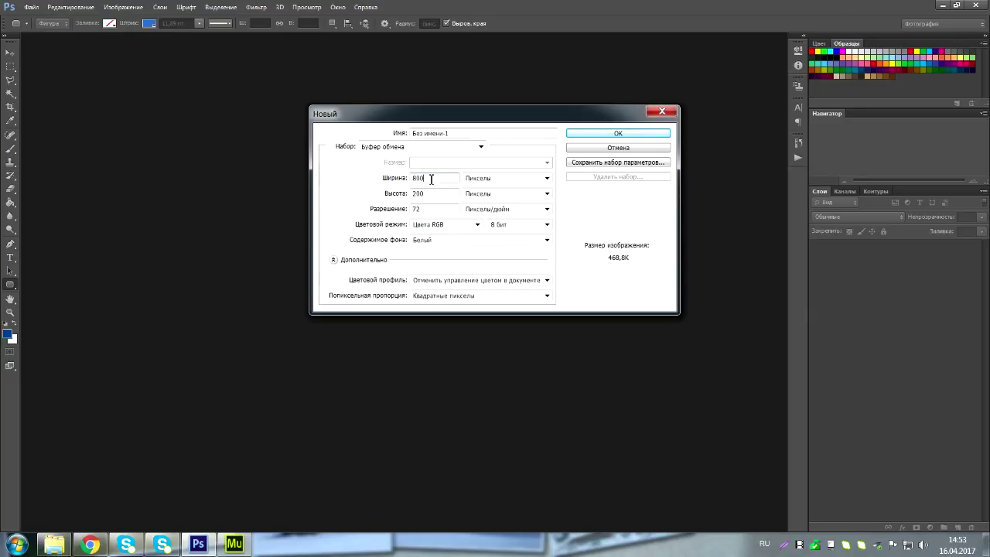
drag(435, 178, 404, 179)
click(429, 177)
double_click(418, 179)
drag(435, 193, 412, 197)
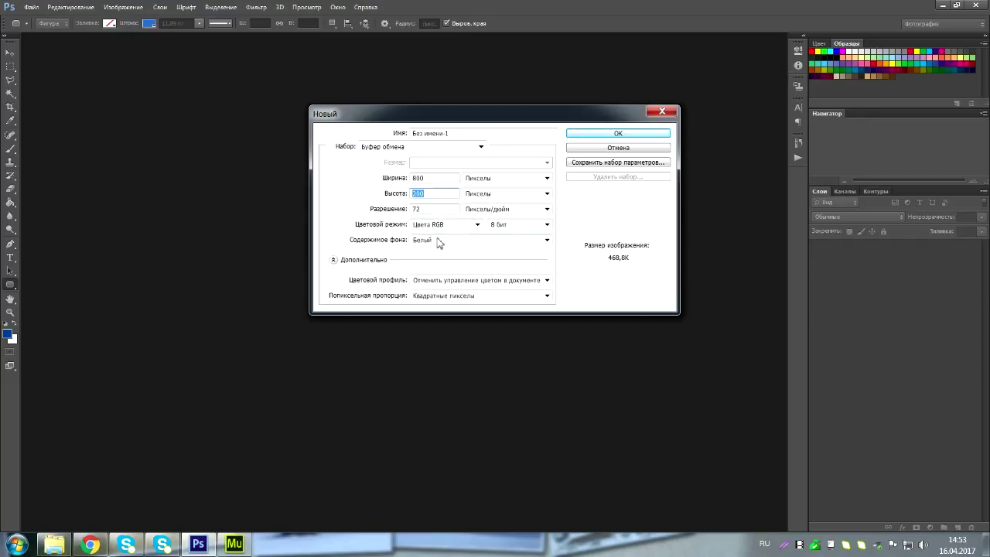
click(429, 241)
click(429, 246)
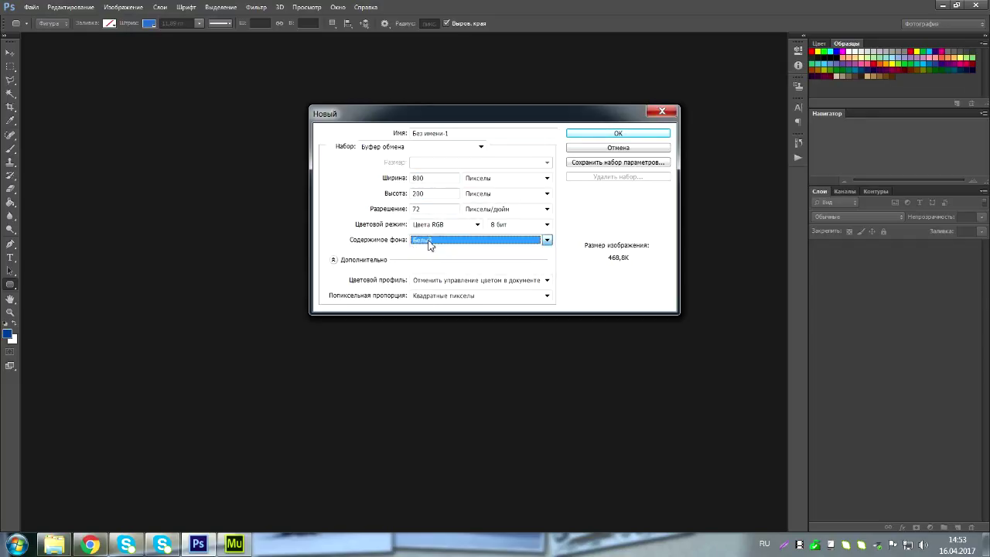
click(627, 135)
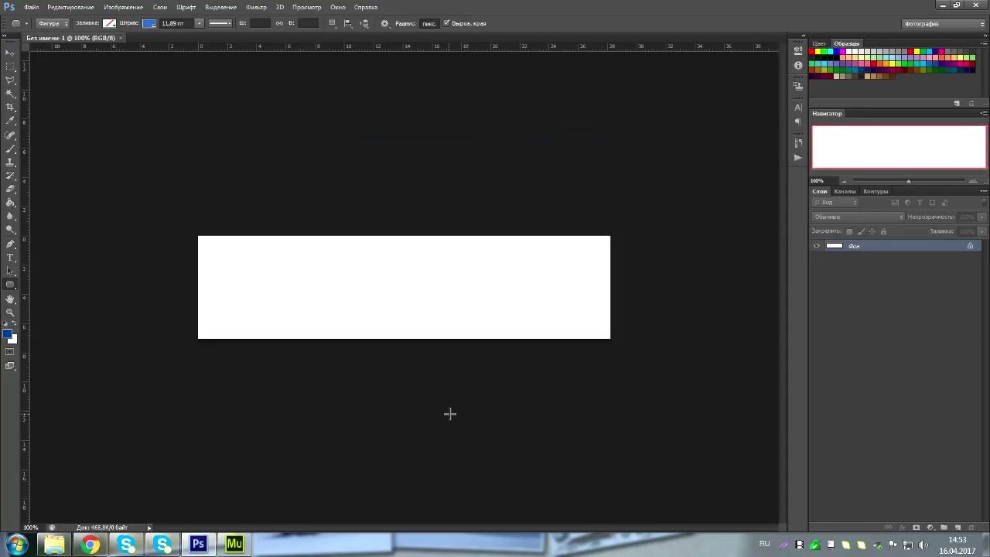
double_click(969, 249)
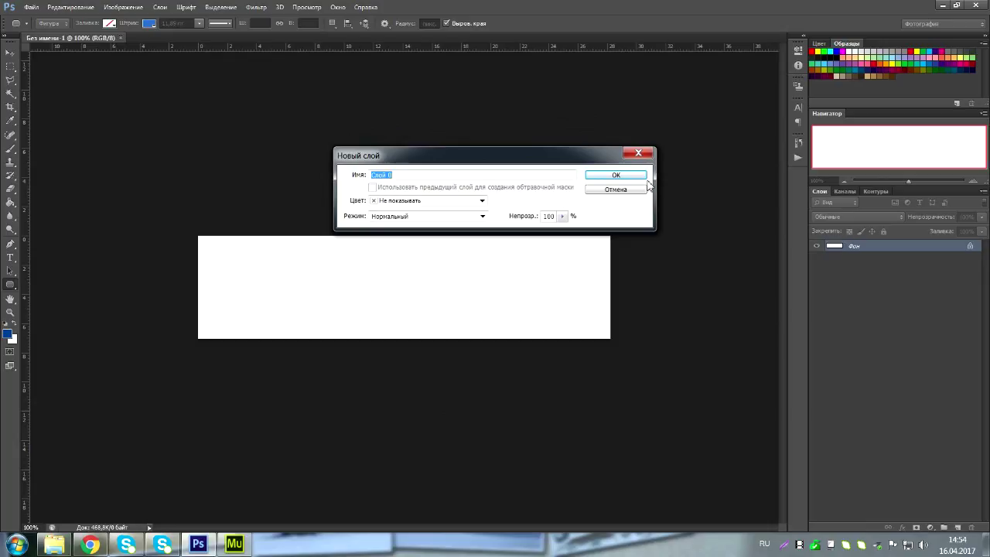
click(615, 175)
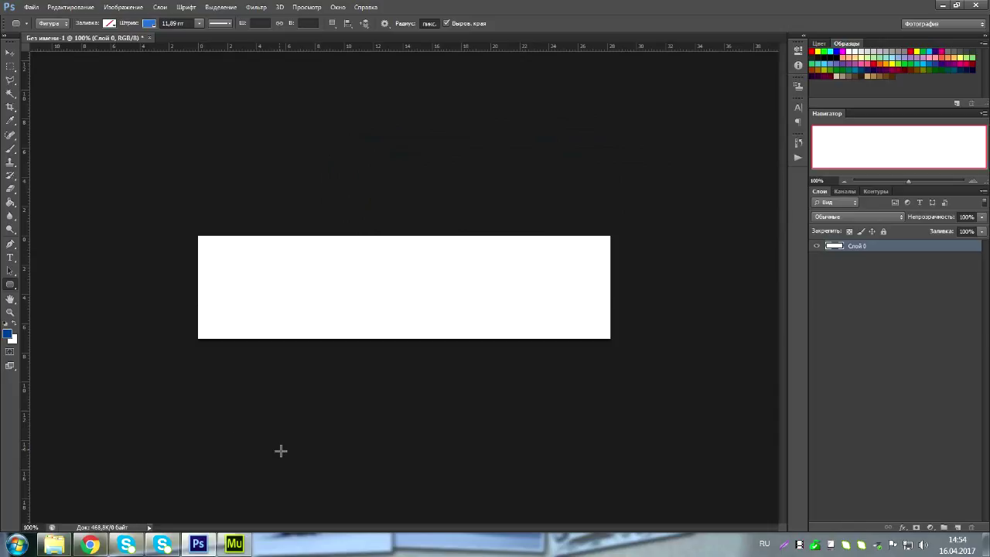
Set the foreground colour to dark blue #084599 in the colour picker
click(8, 334)
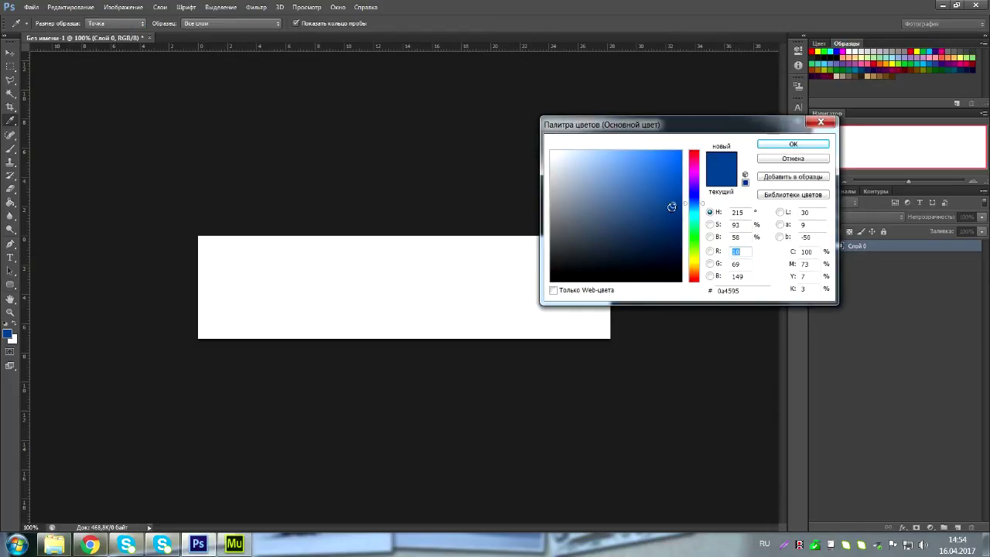
mouse_move(671, 207)
mouse_down()
mouse_move(660, 201)
mouse_move(675, 207)
mouse_up()
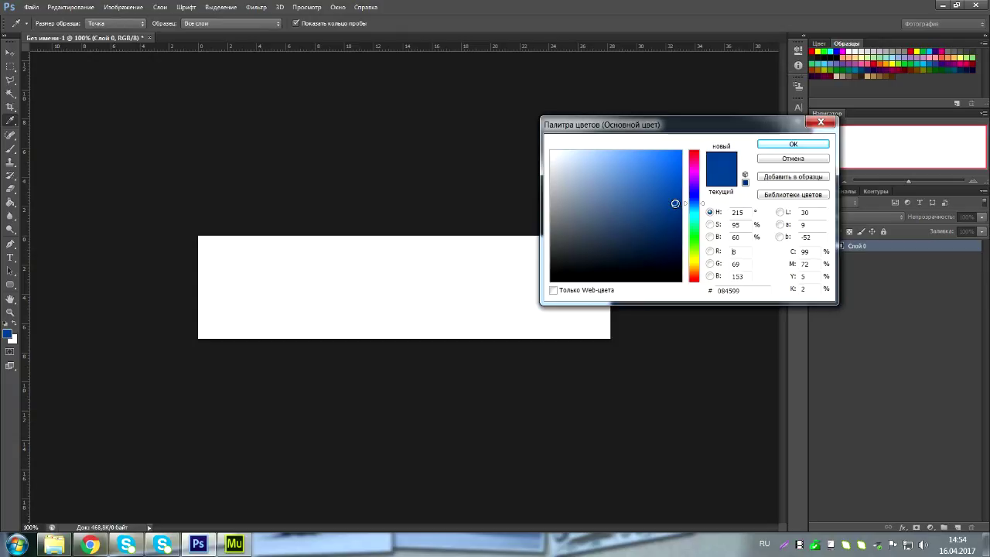
drag(676, 207, 674, 202)
click(795, 145)
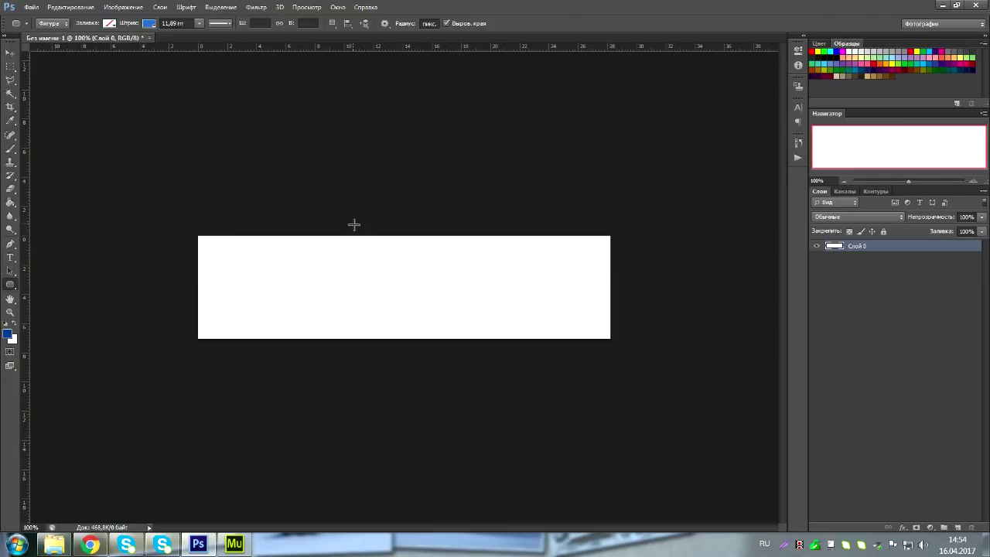
Type the heading 'БЕСПЛАТНОЕ ПОШАГОВОЕ РУКОВОДСТВО' on the canvas and drag it to the centre
key(t)
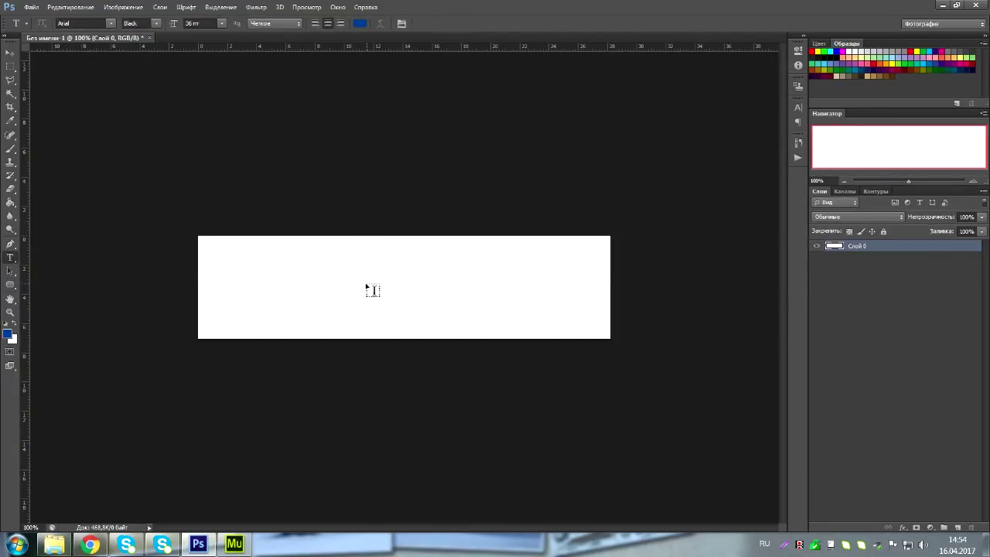
click(368, 287)
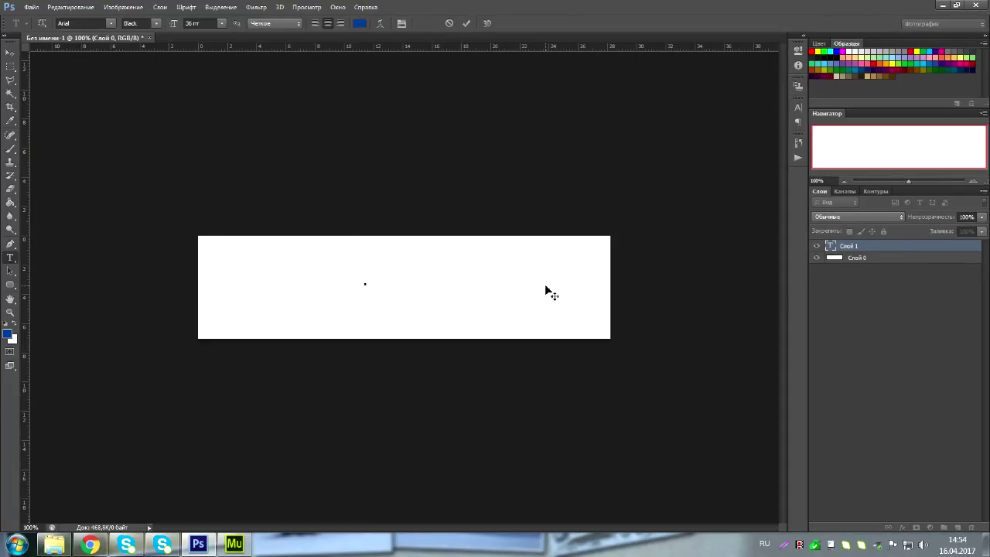
text(БЕСП )
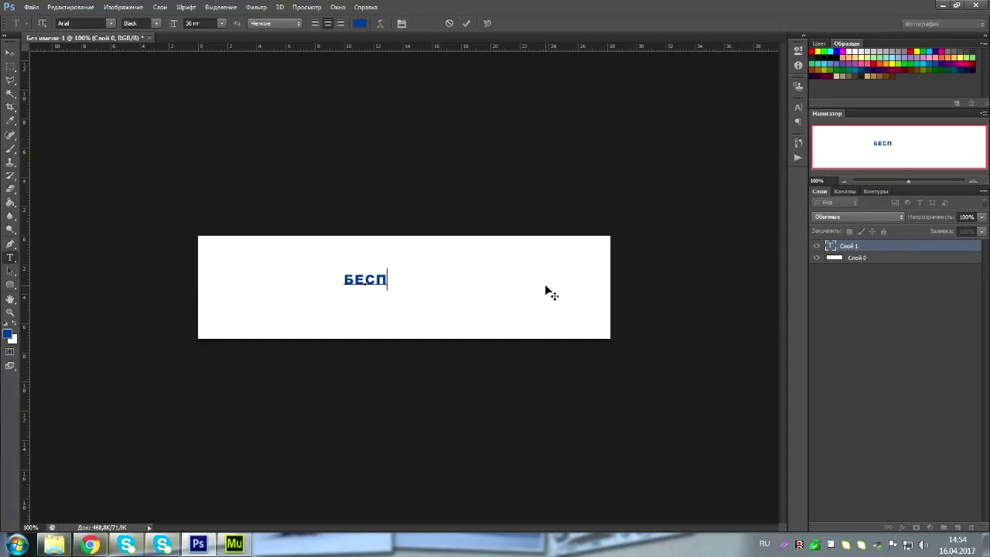
text(ЛАТНОЕ )
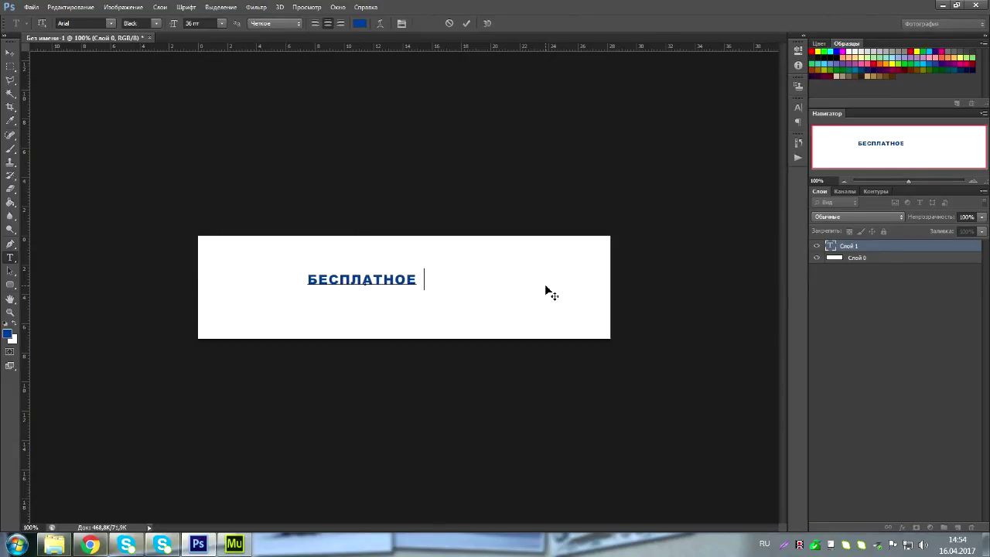
text(ПО ША)
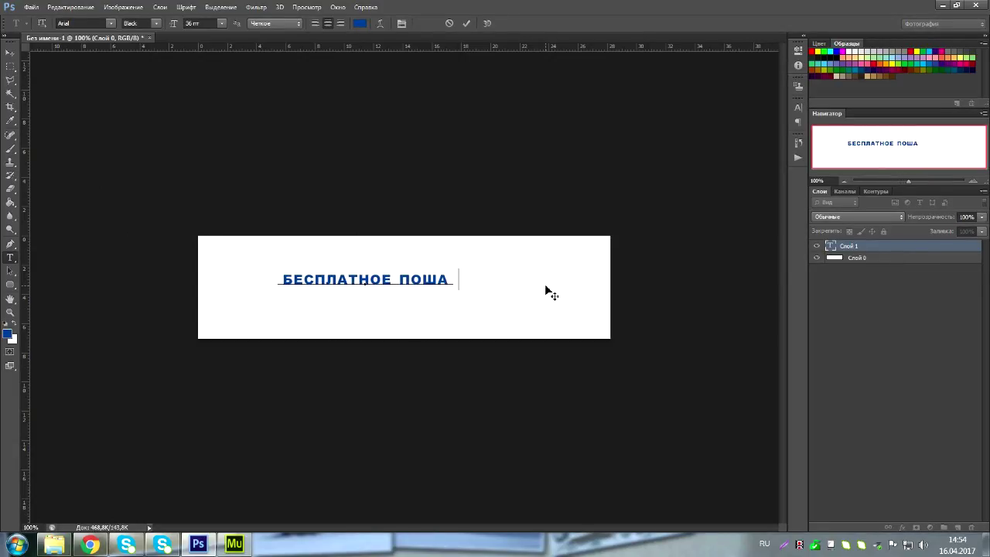
text(ГОВОЕ РУ)
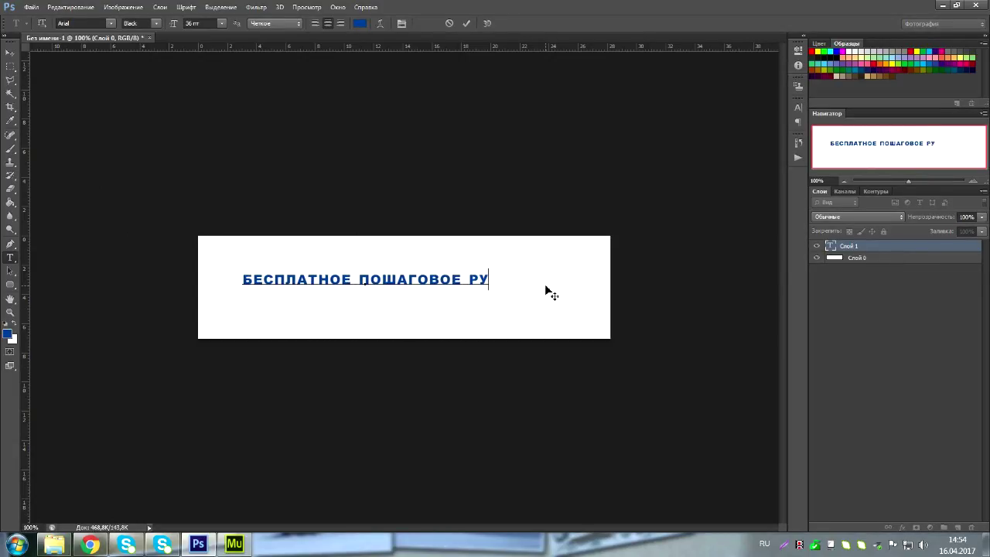
text(КОВОД)
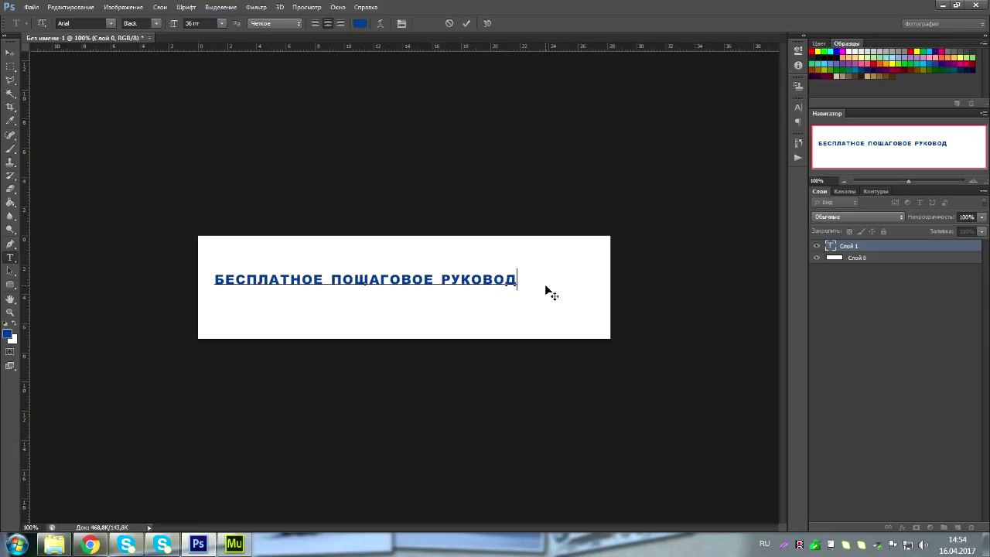
text(СТВО)
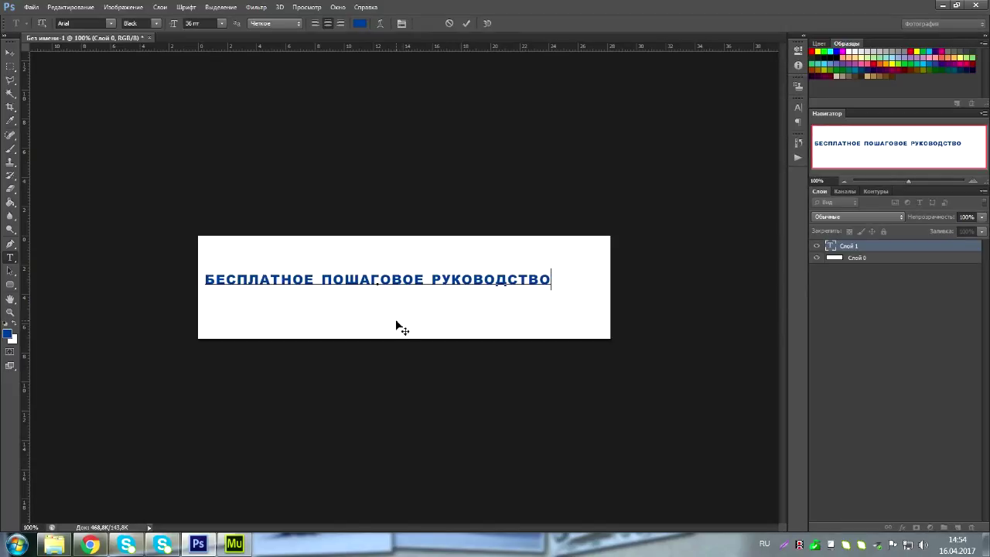
mouse_move(394, 326)
mouse_down()
mouse_move(433, 338)
mouse_move(413, 334)
mouse_up()
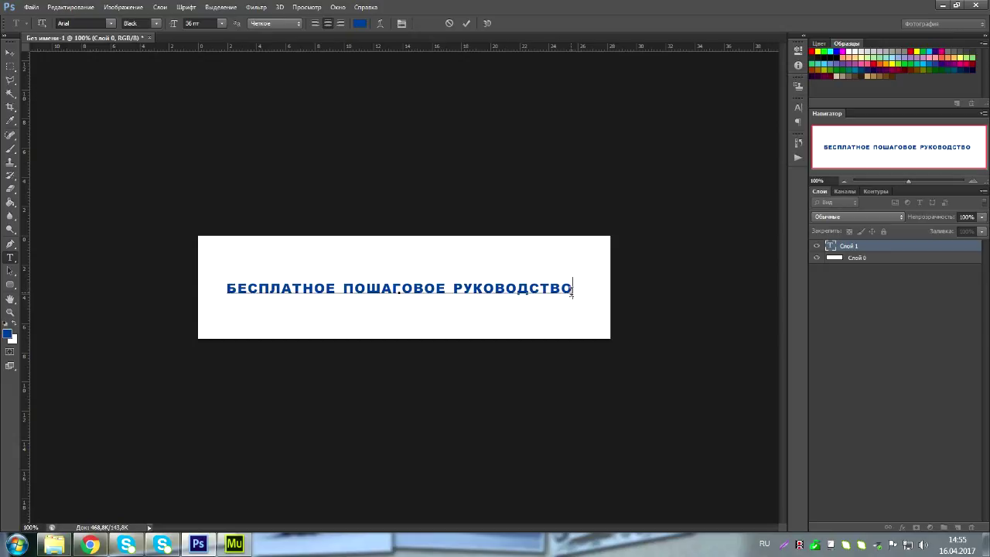
drag(572, 288, 208, 276)
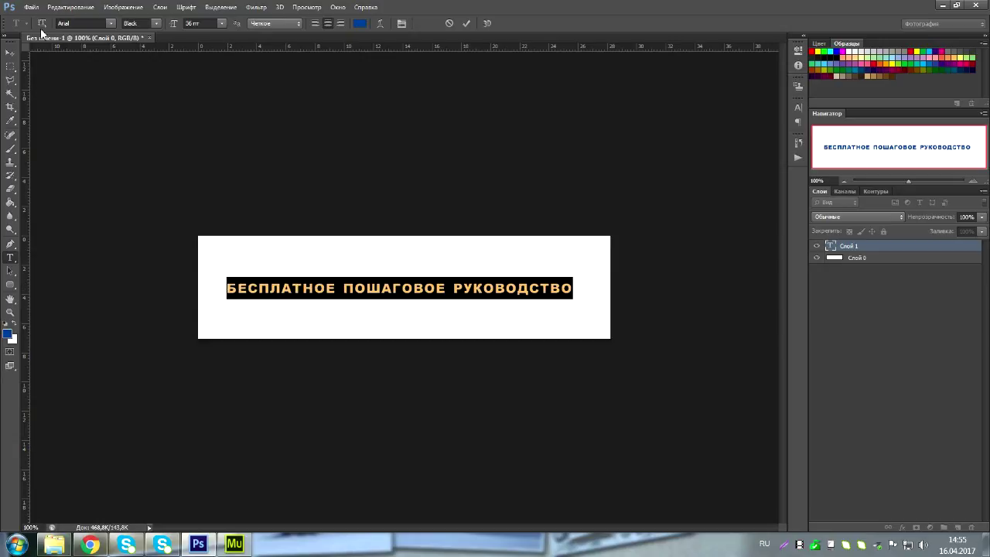
click(111, 24)
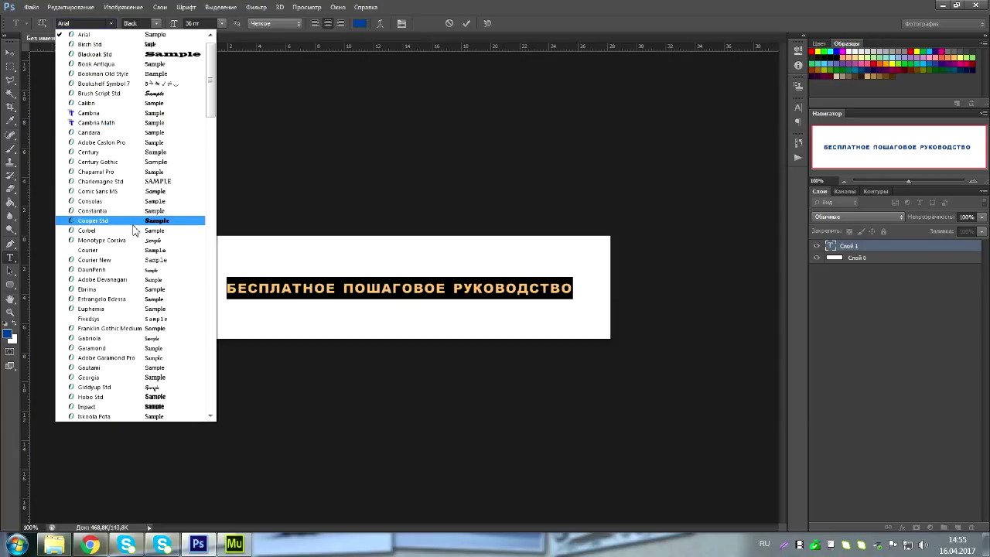
key(Escape)
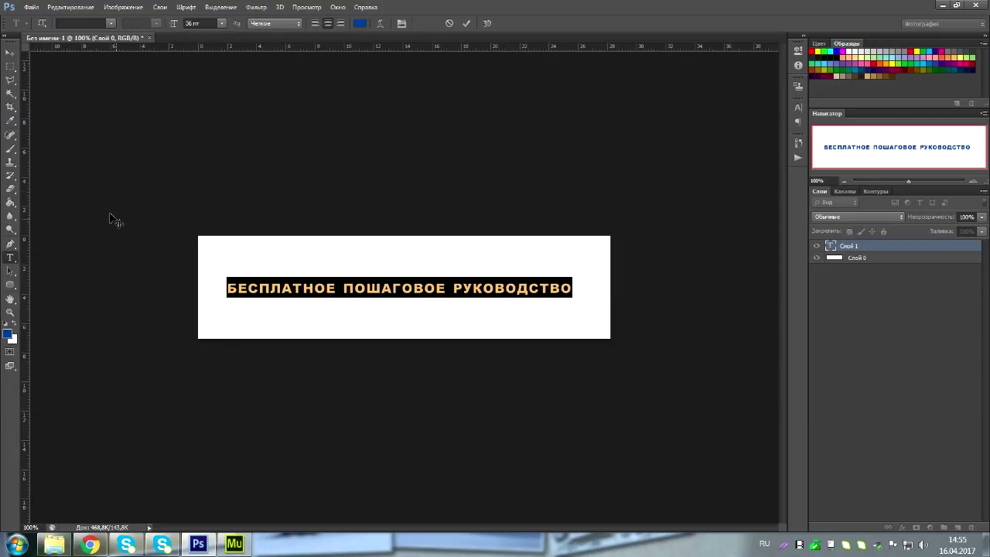
click(112, 24)
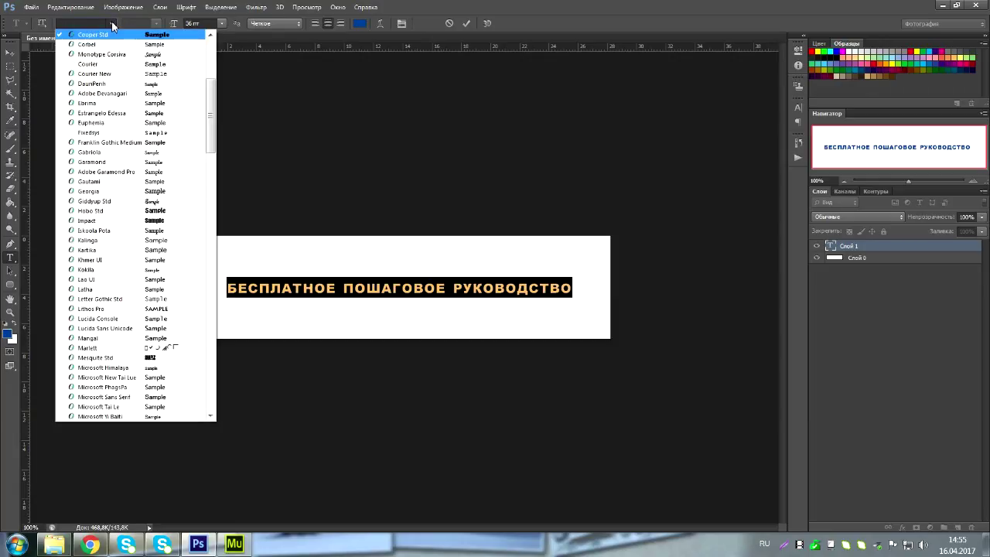
click(112, 25)
click(112, 25)
scroll(139, 93, up, 2)
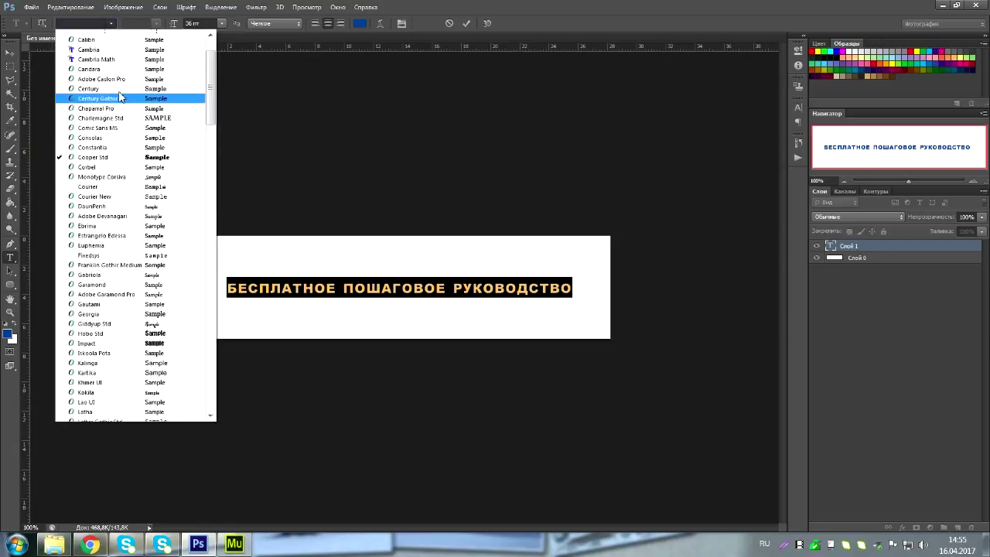
scroll(139, 85, up, 1)
scroll(142, 72, up, 1)
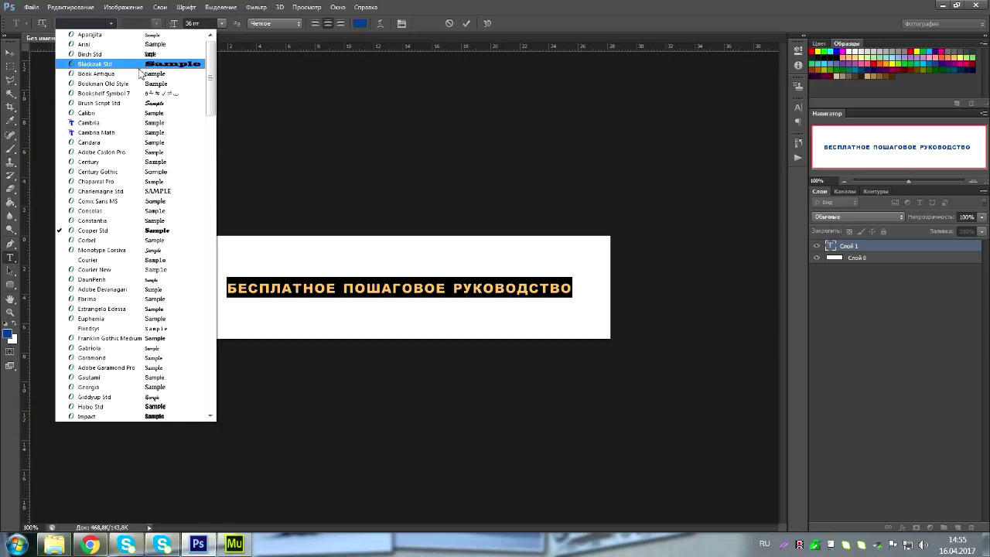
click(97, 44)
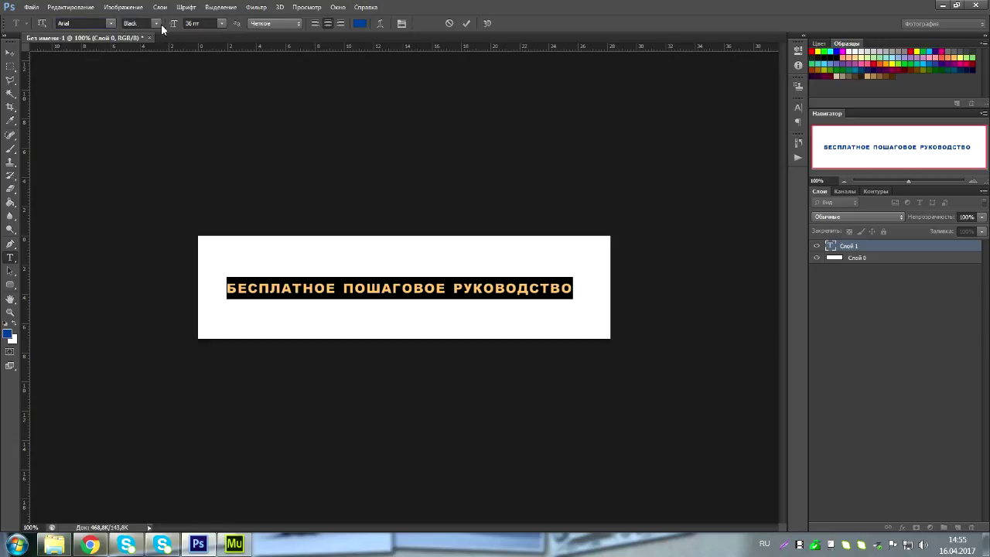
click(157, 24)
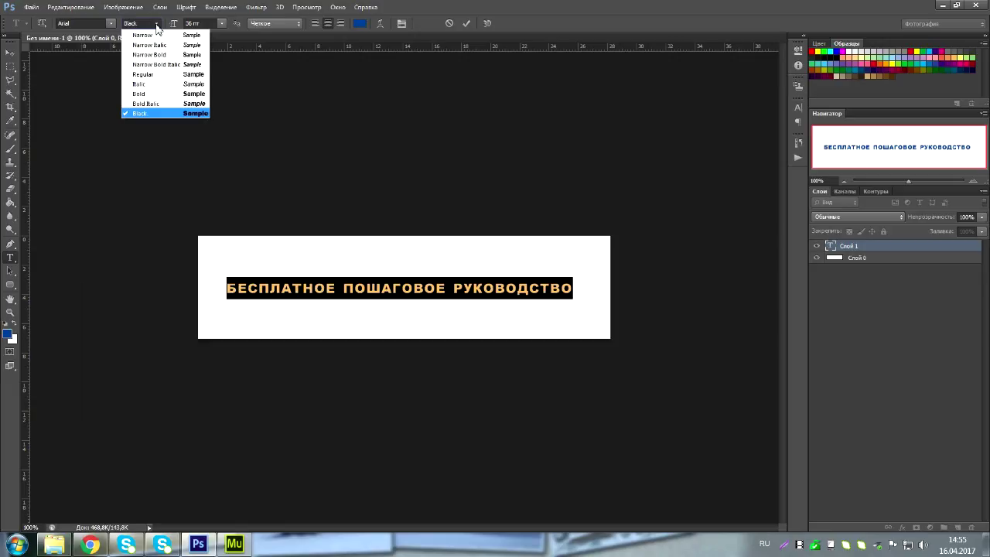
click(157, 24)
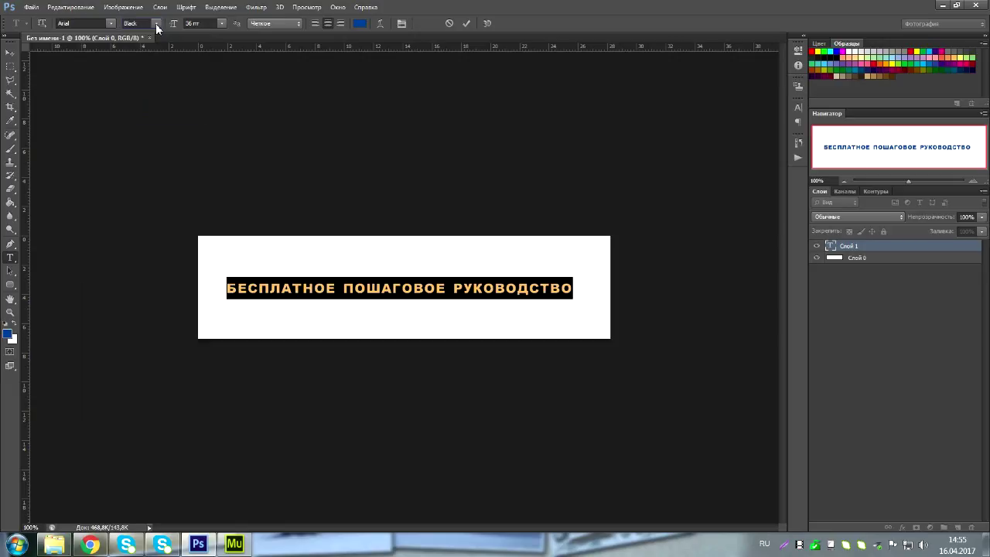
click(71, 23)
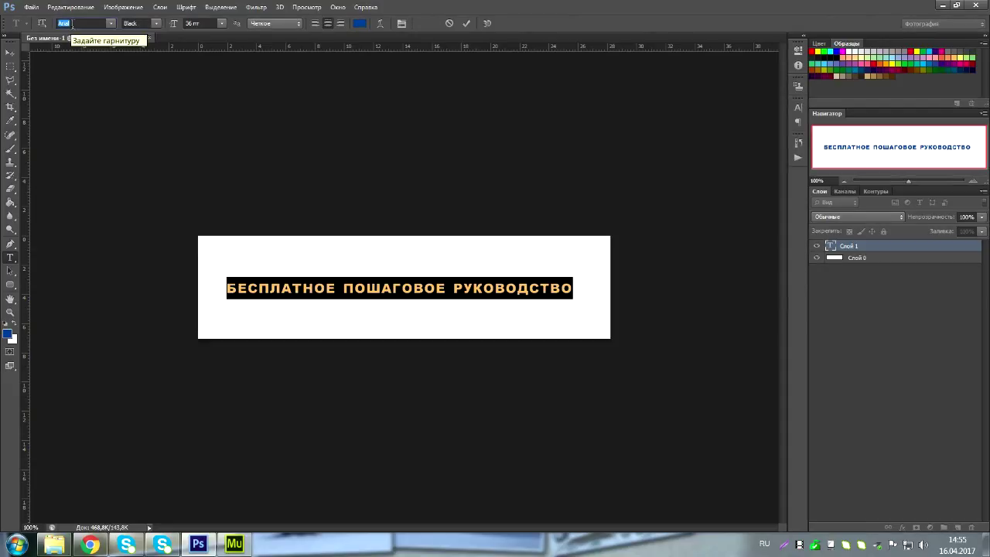
key(Down)
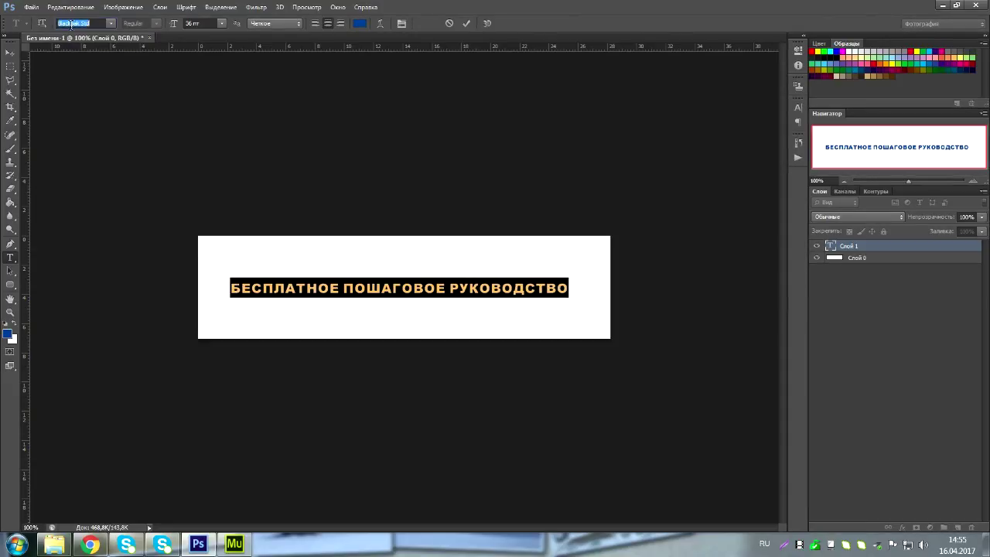
key(Down)
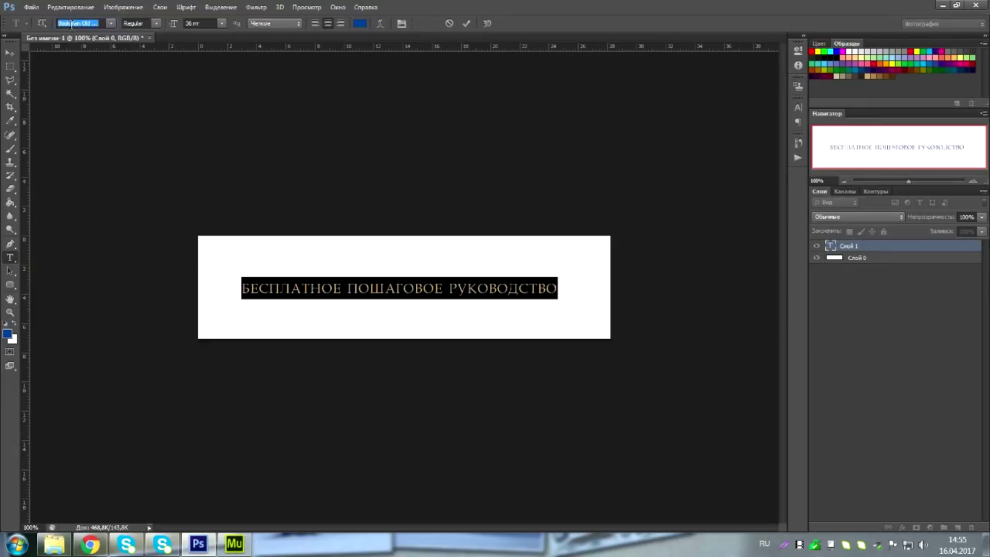
key(Down)
key(Down)
key(Down)
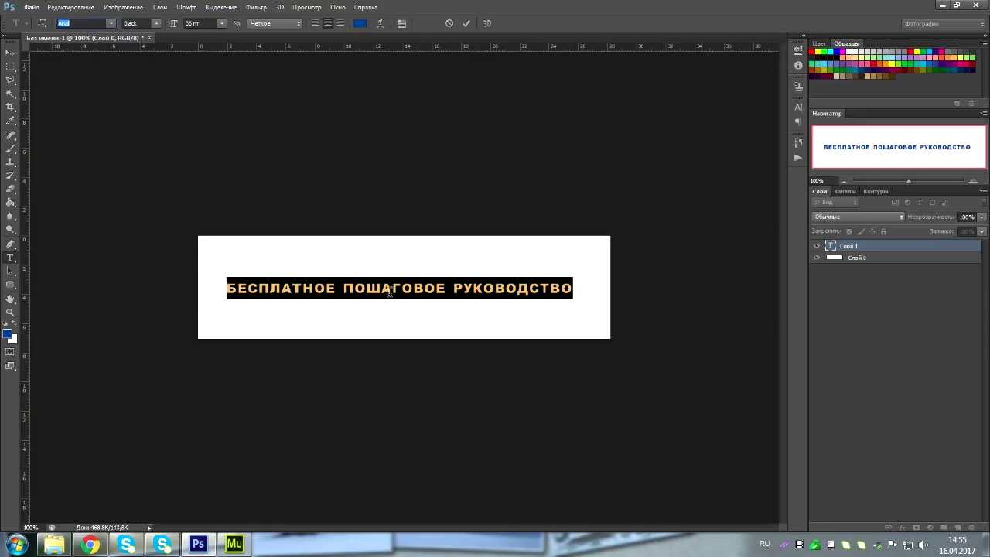
Set the heading's letter tracking to 50 in the Character panel and commit the text
click(799, 109)
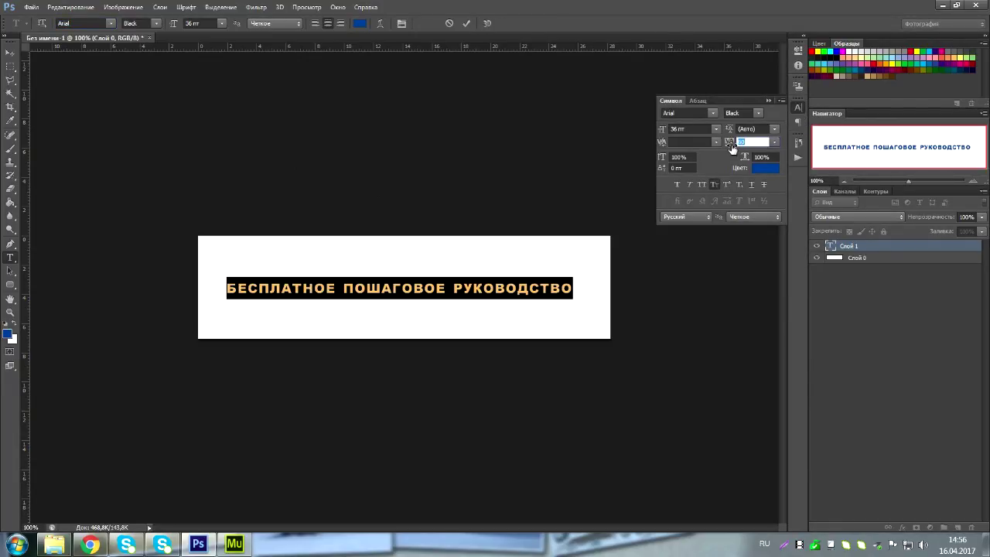
drag(732, 147, 731, 147)
click(768, 100)
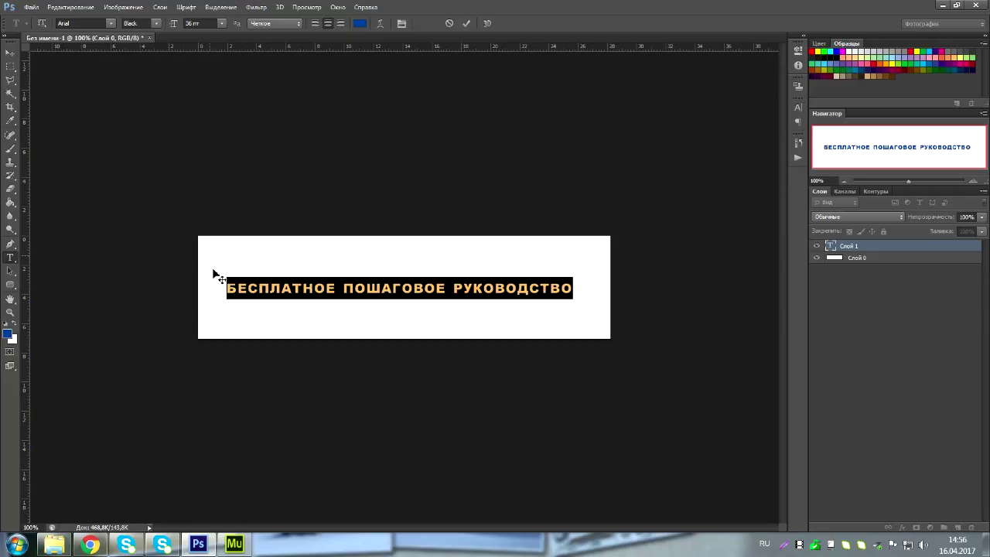
click(335, 291)
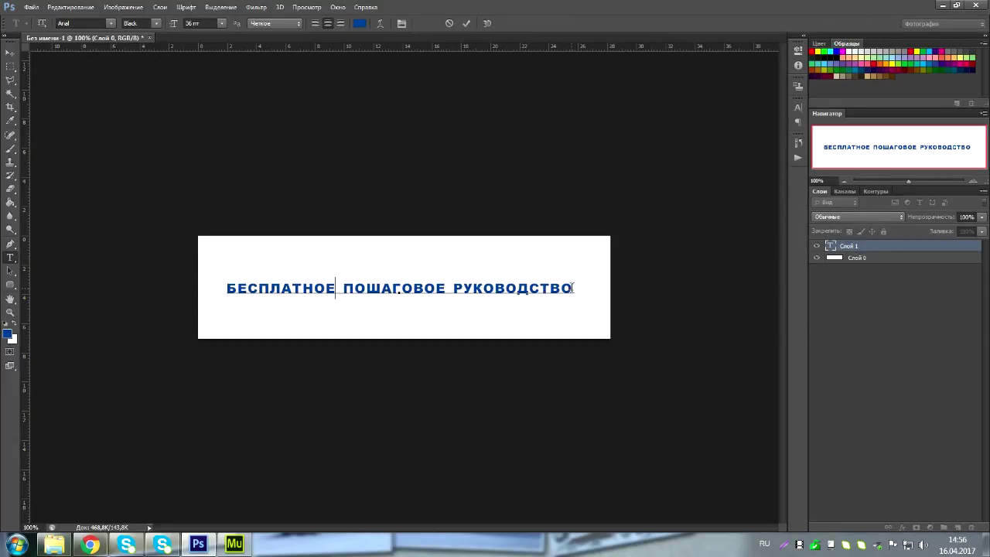
click(10, 54)
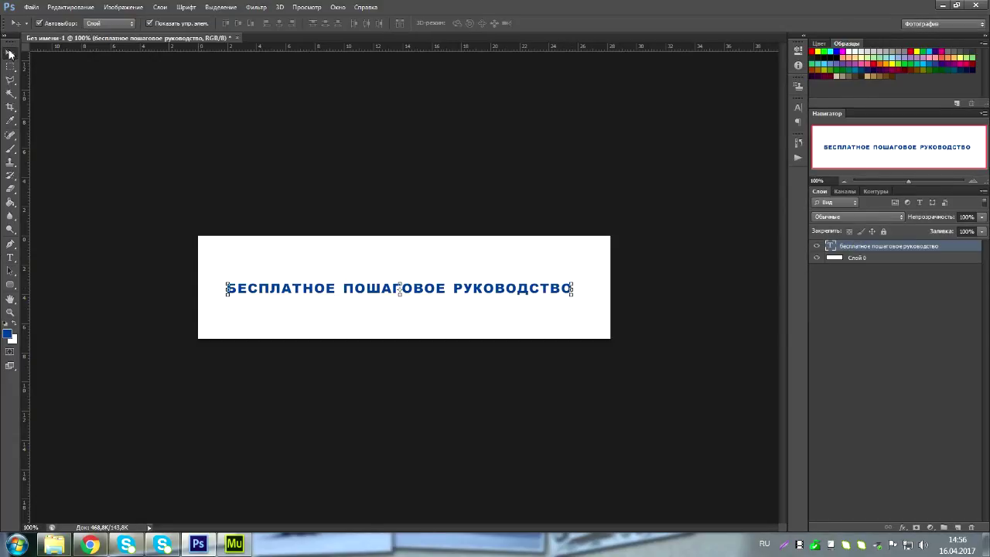
Free-transform the heading to 288.6% of its height and commit the stretch
click(570, 300)
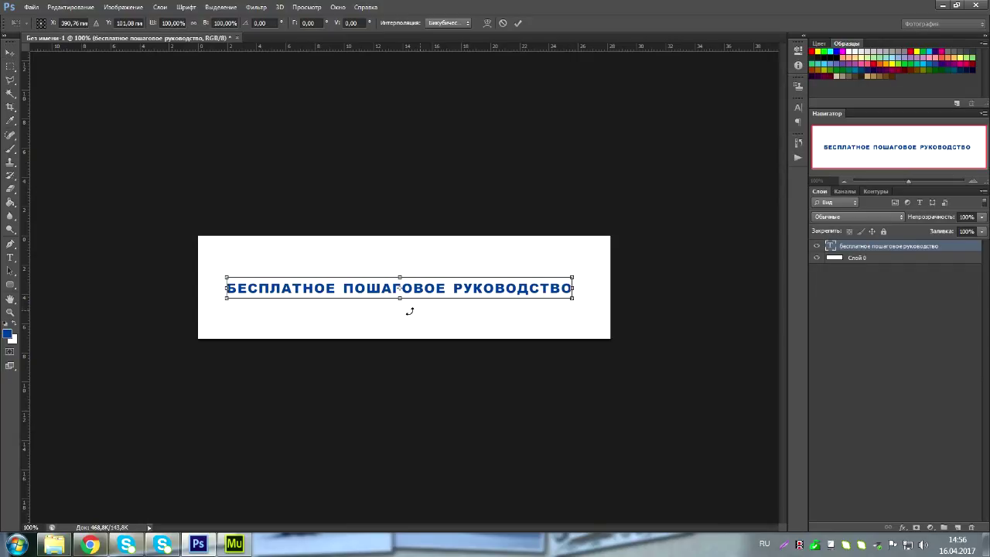
drag(400, 298, 401, 313)
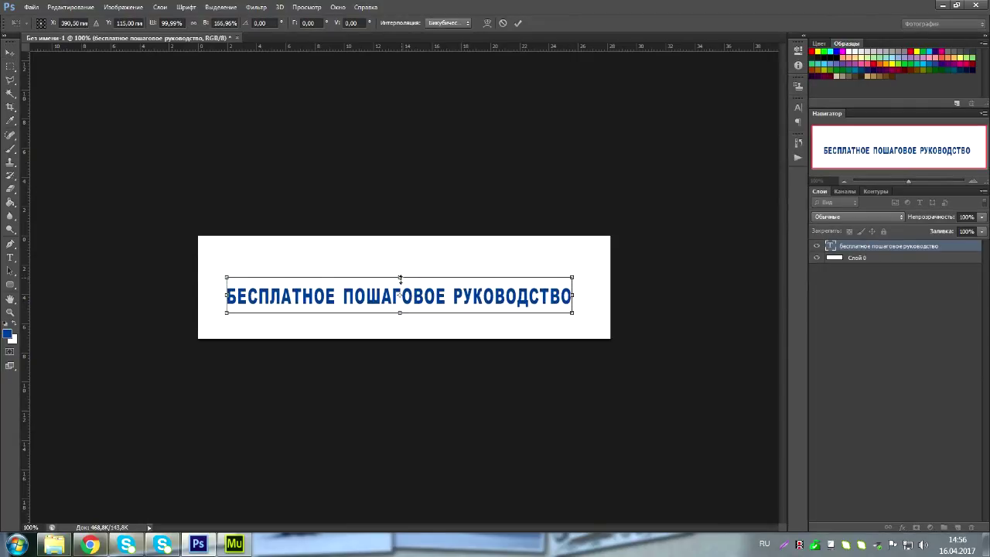
drag(400, 277, 399, 257)
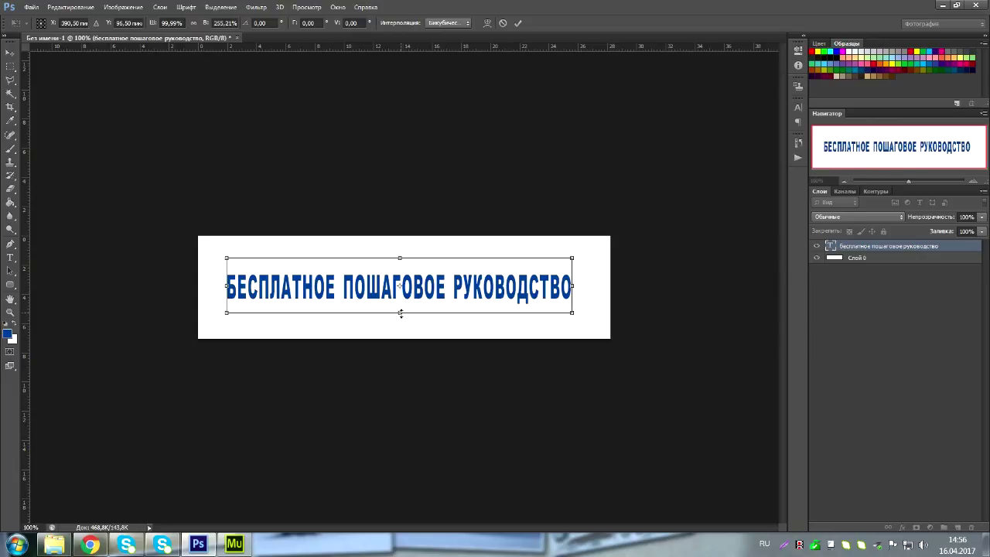
drag(400, 312, 420, 306)
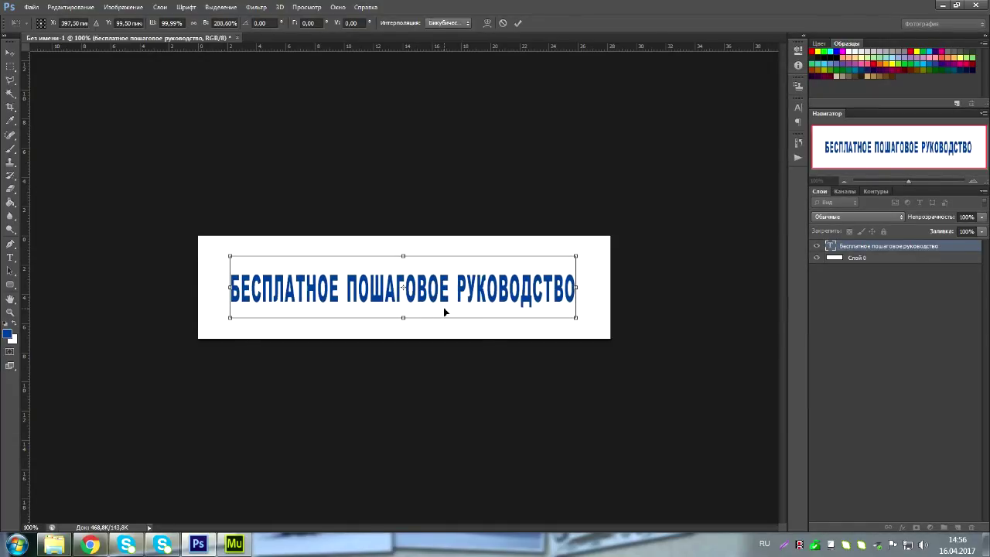
key(Return)
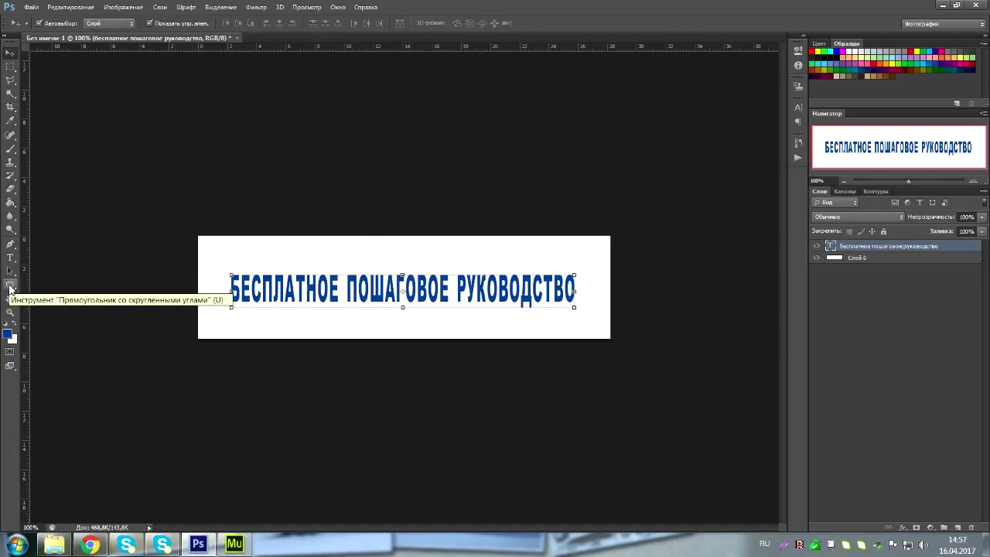
Switch to the Rounded Rectangle tool from the shape tool group
click(10, 289)
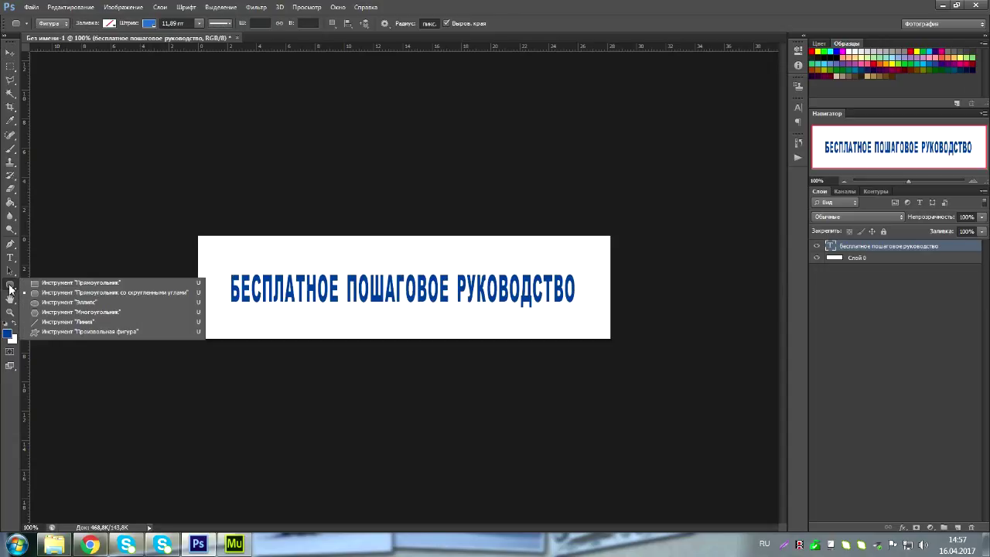
click(59, 282)
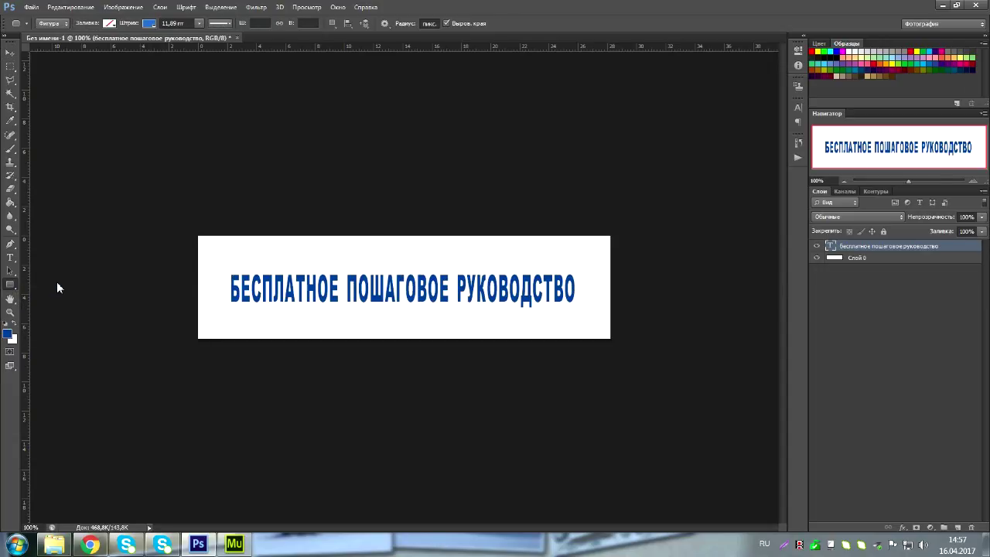
right_click(10, 287)
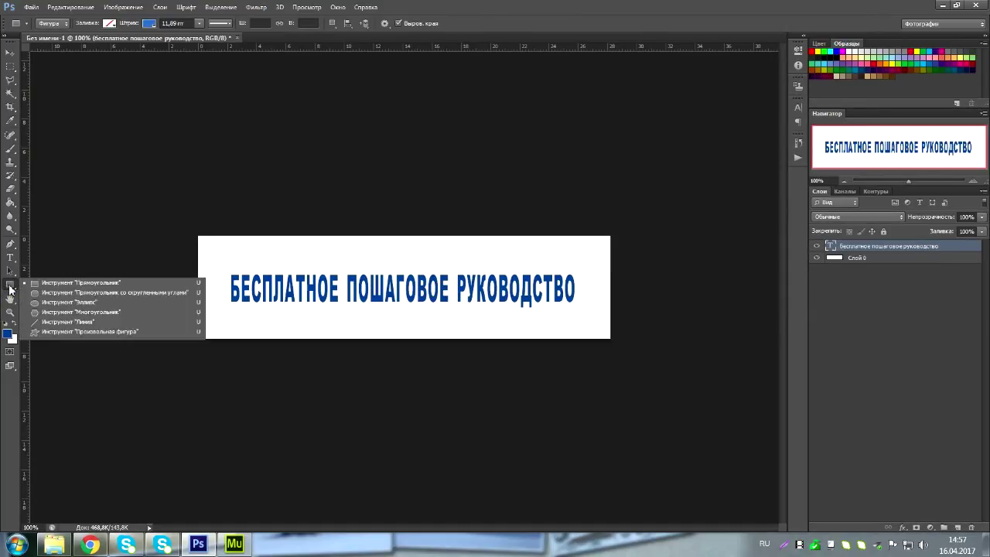
click(54, 293)
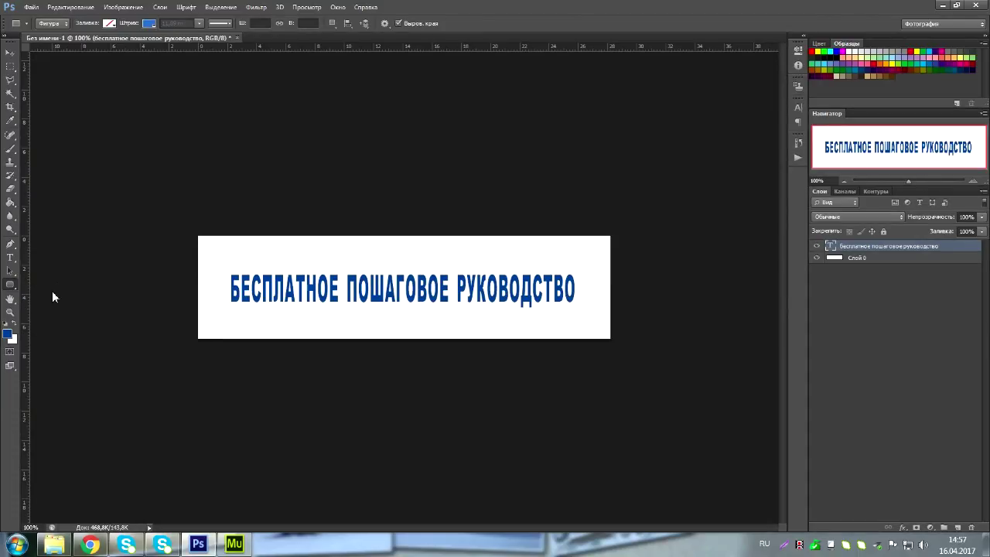
Set the shape fill to none with a blue 11,89 pt stroke
click(109, 25)
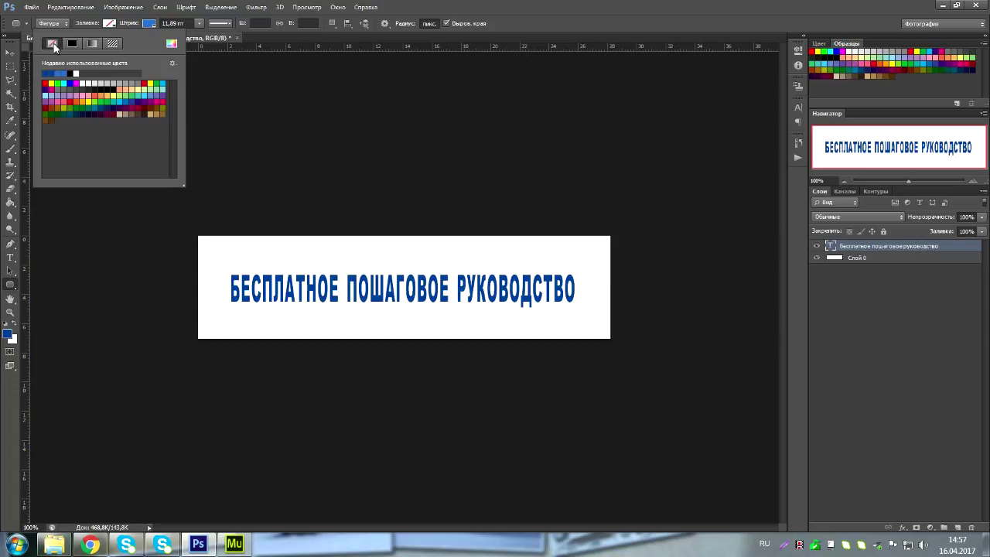
click(107, 25)
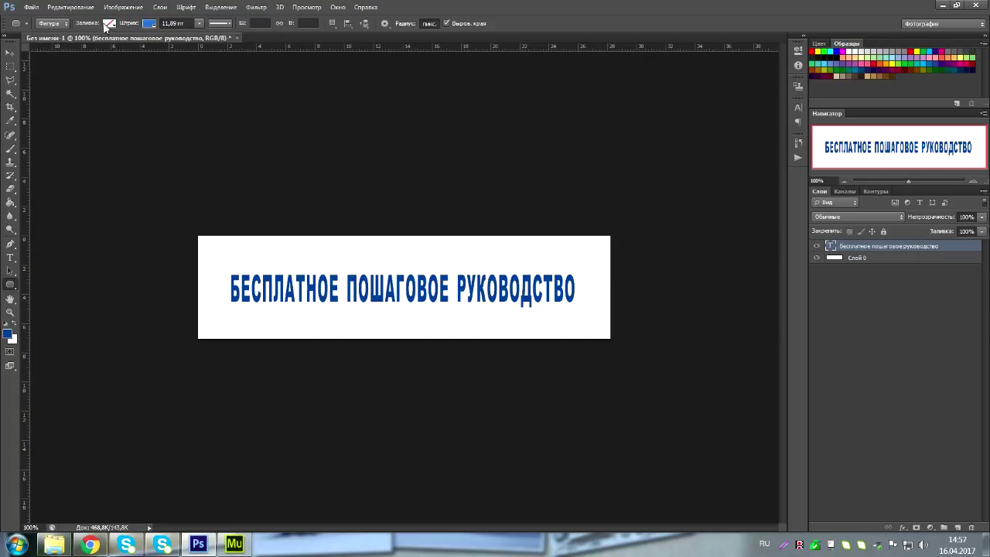
click(148, 25)
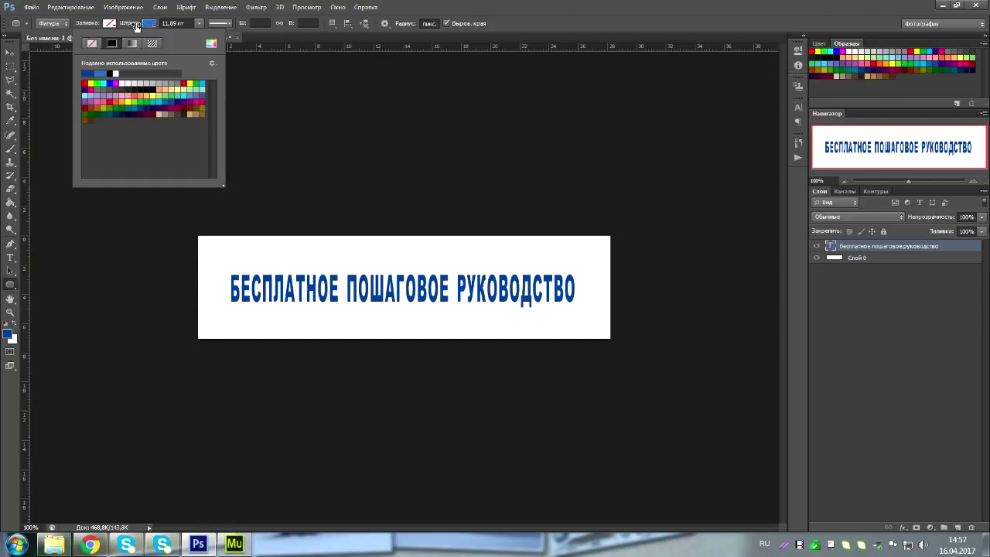
click(151, 27)
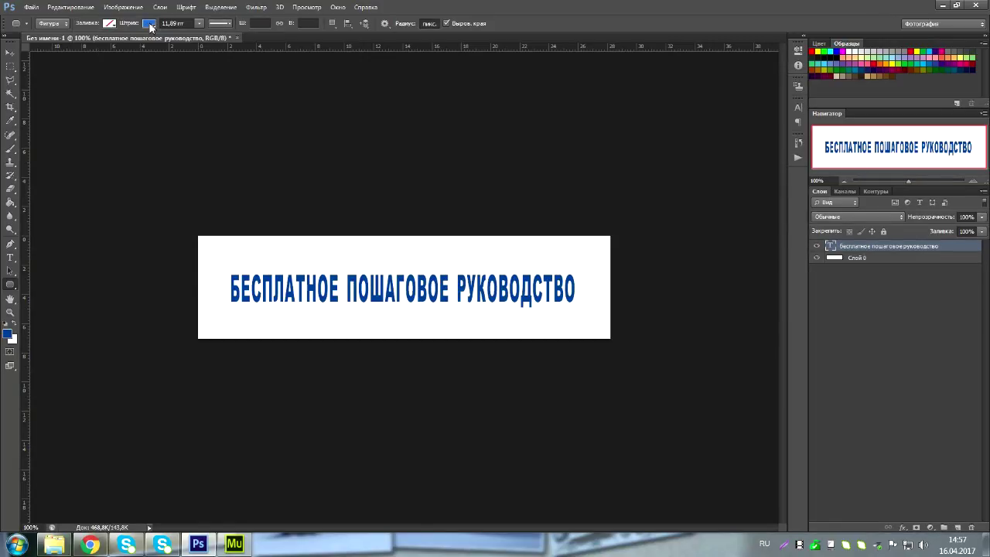
click(199, 25)
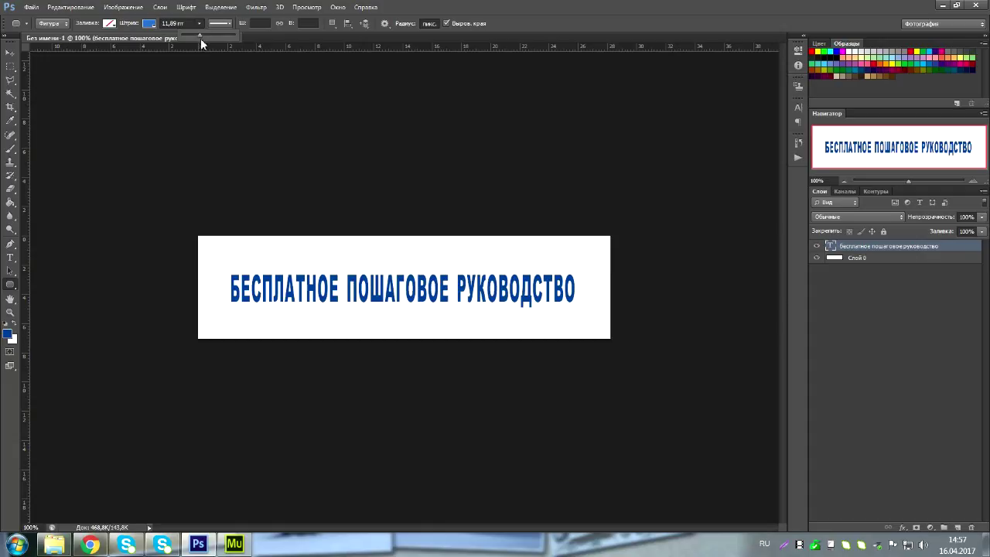
click(200, 24)
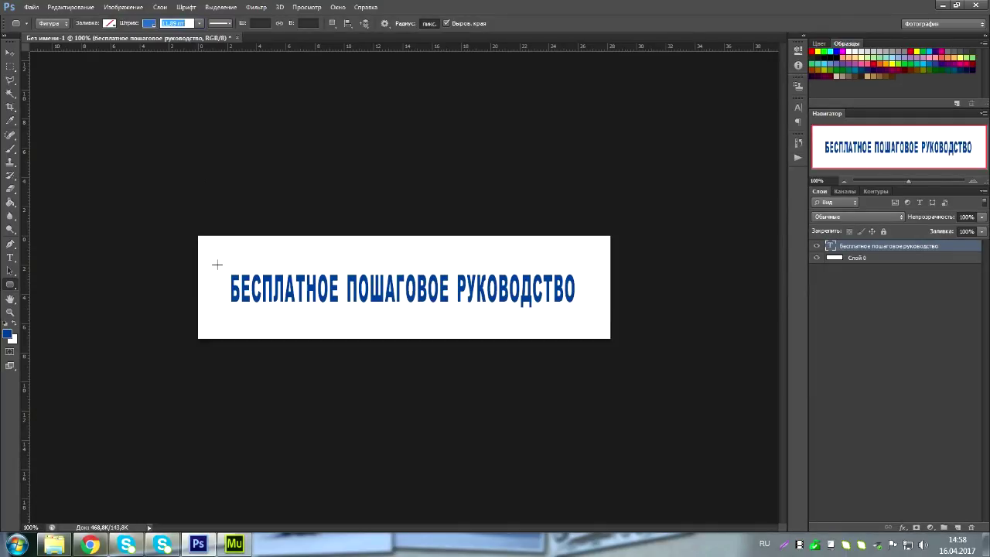
drag(219, 265, 549, 317)
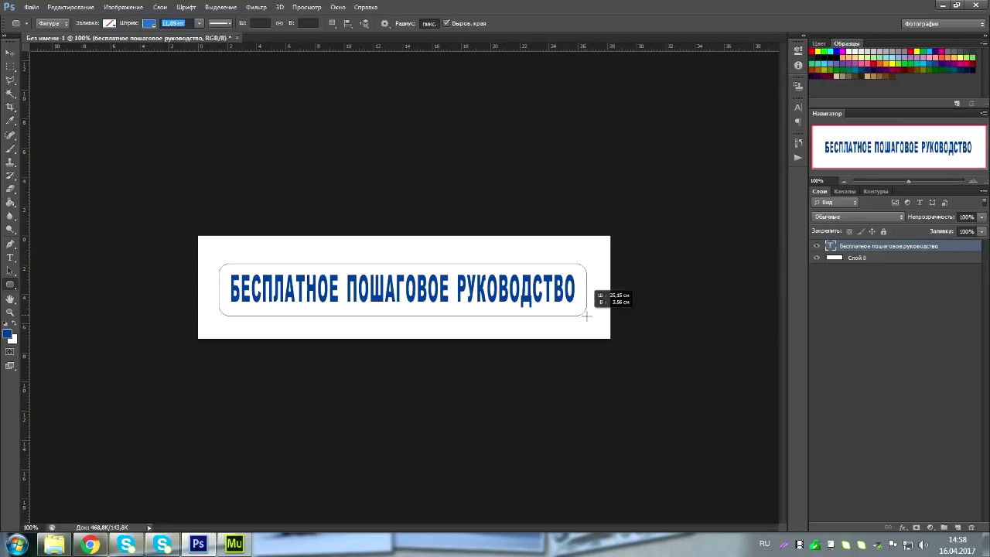
drag(549, 317, 584, 313)
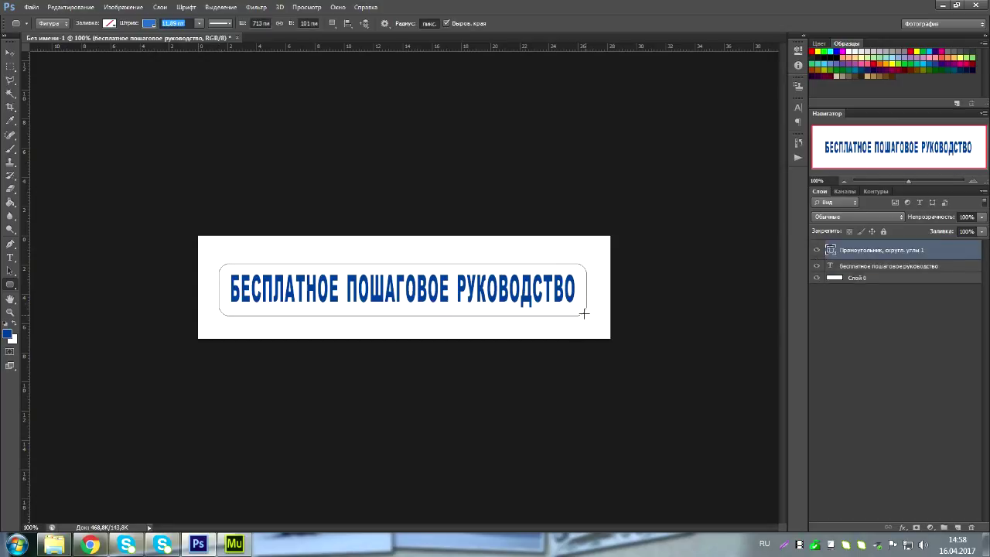
key(Return)
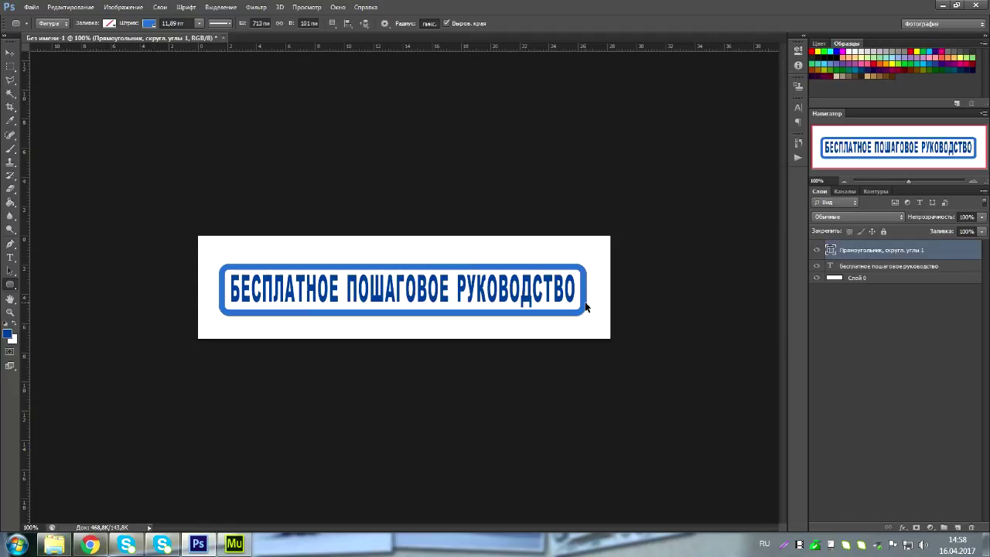
key(Delete)
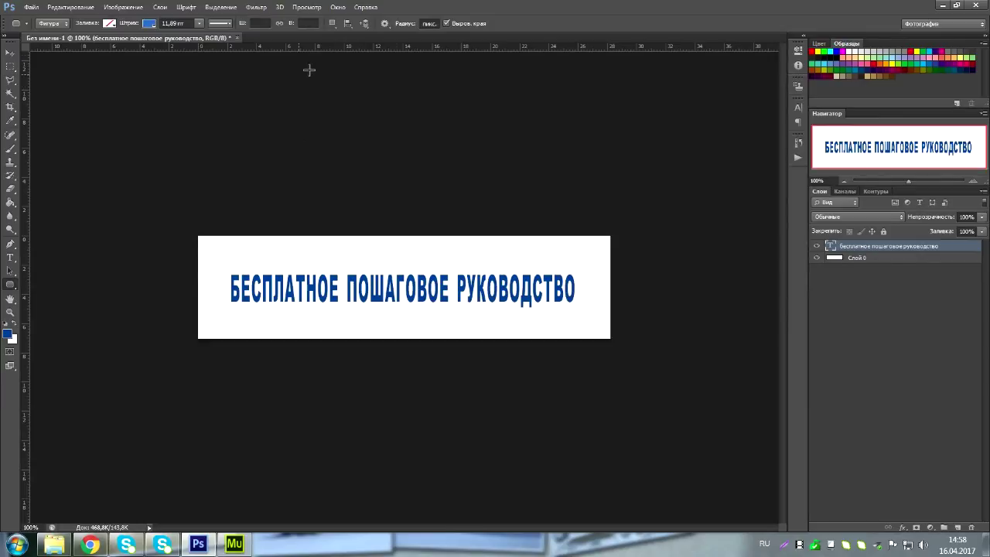
Set the rounded-rectangle corner radius to 20 px
click(440, 24)
text(20)
key(Return)
text(2)
Drag a rounded-rectangle frame around the heading text, dismissing the fixed-size prompt
click(426, 83)
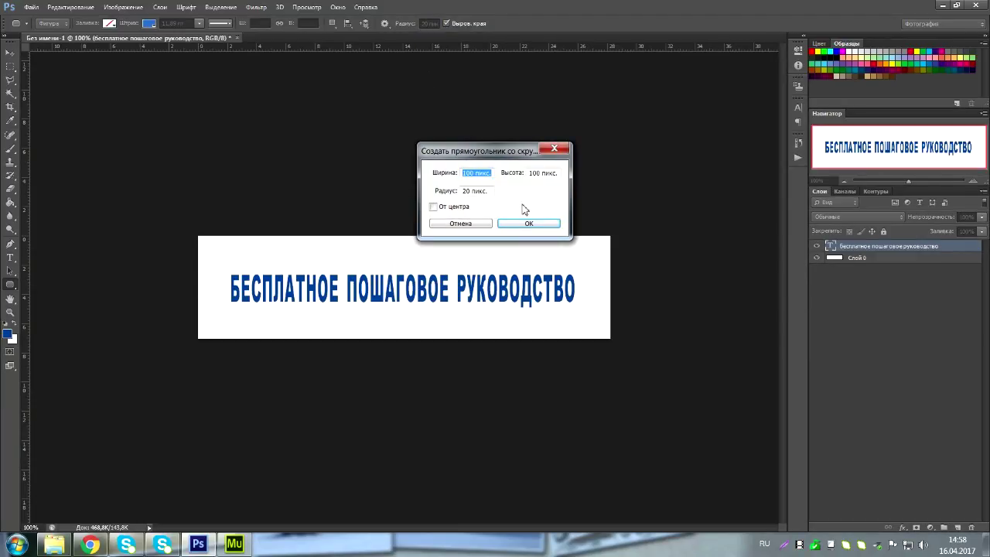
click(469, 225)
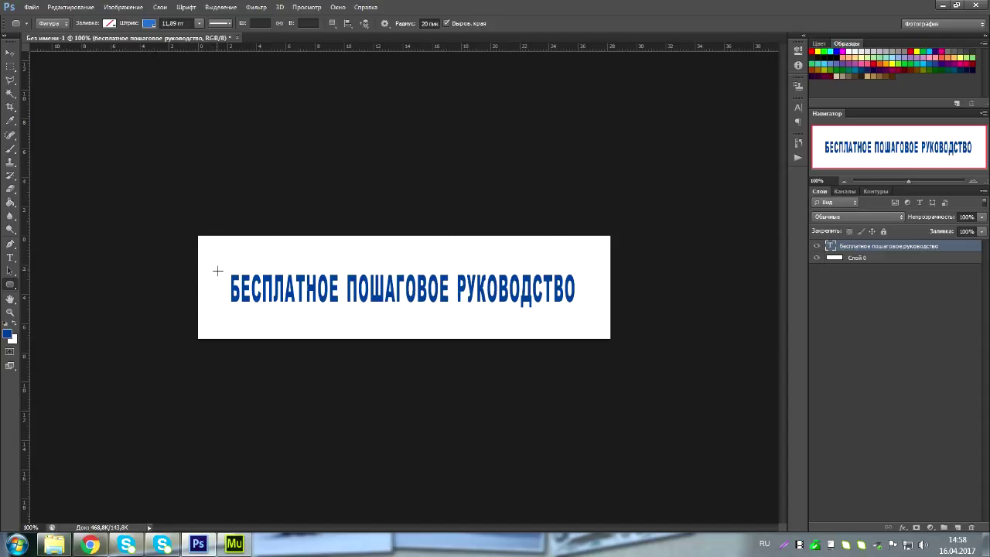
click(217, 270)
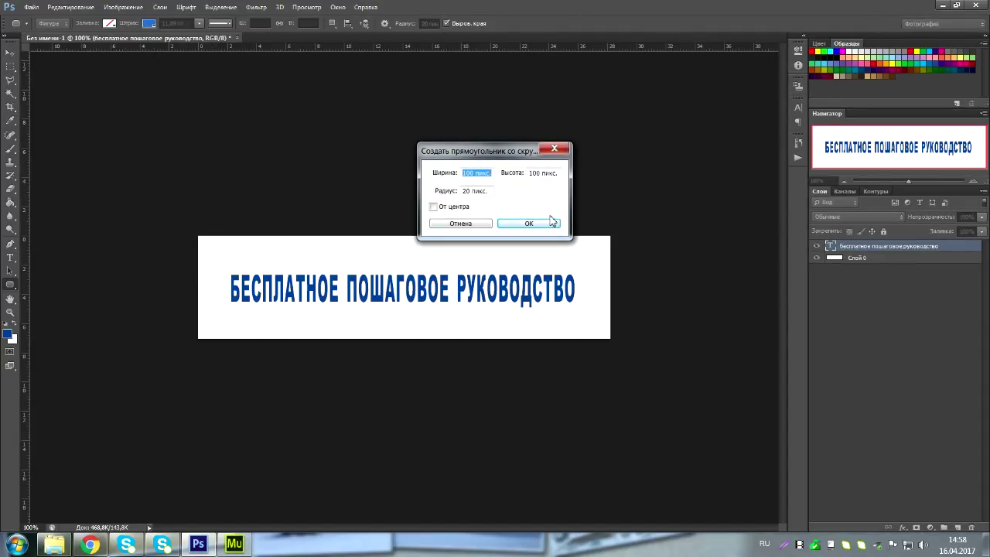
click(460, 223)
mouse_move(216, 263)
mouse_down()
mouse_move(273, 313)
mouse_move(582, 314)
mouse_move(593, 324)
mouse_up()
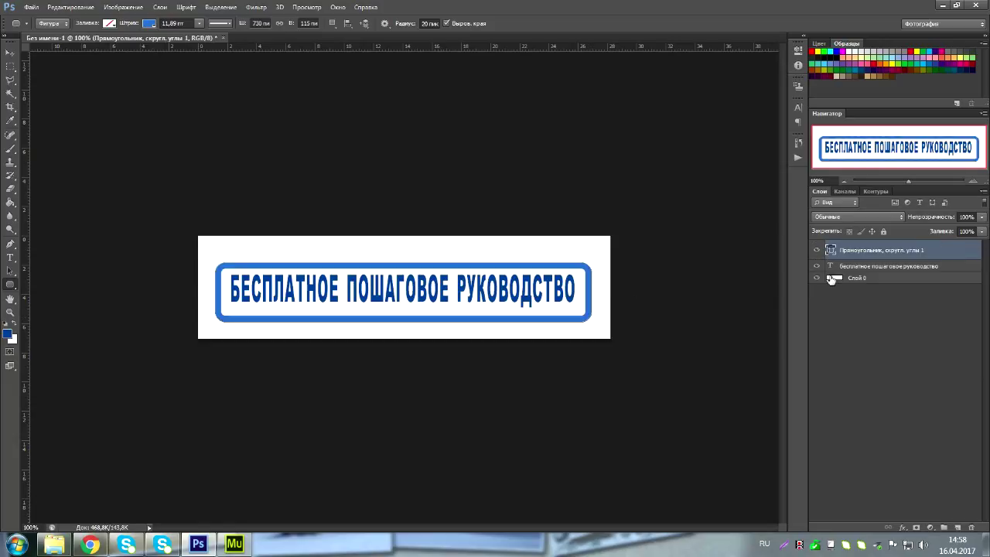
Nudge the rounded frame a few pixels up with Free Transform and commit it
click(9, 54)
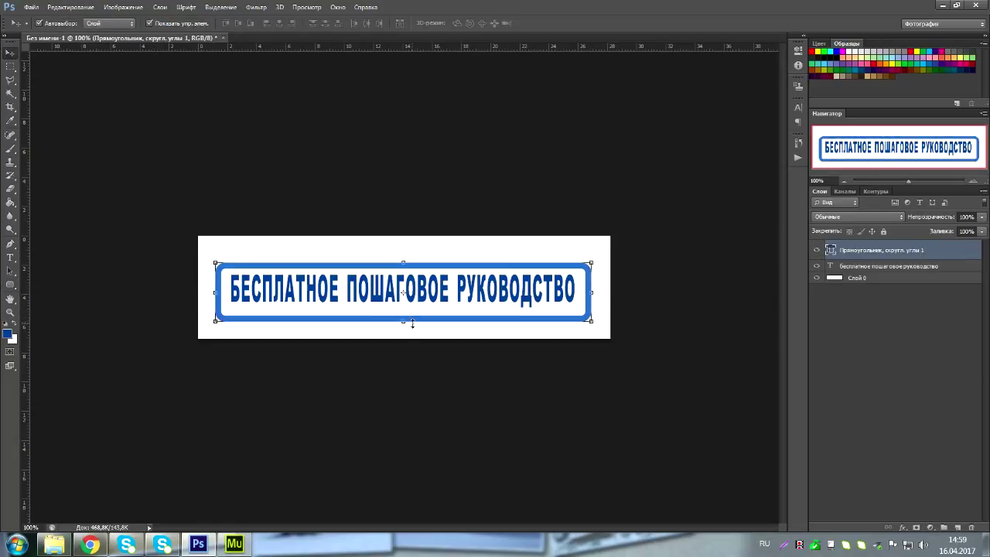
key(ctrl+t)
drag(412, 324, 411, 317)
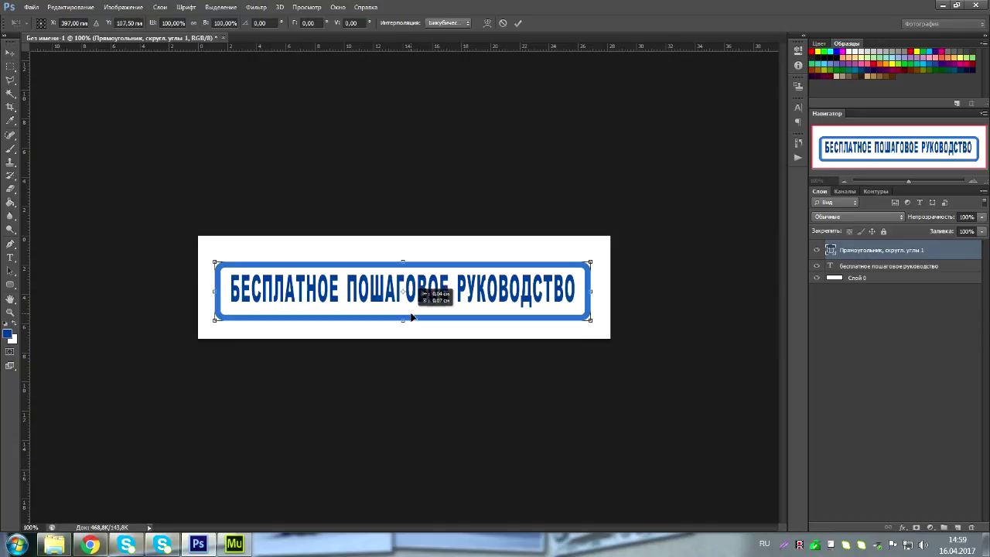
drag(412, 316, 410, 309)
key(Up)
key(Up)
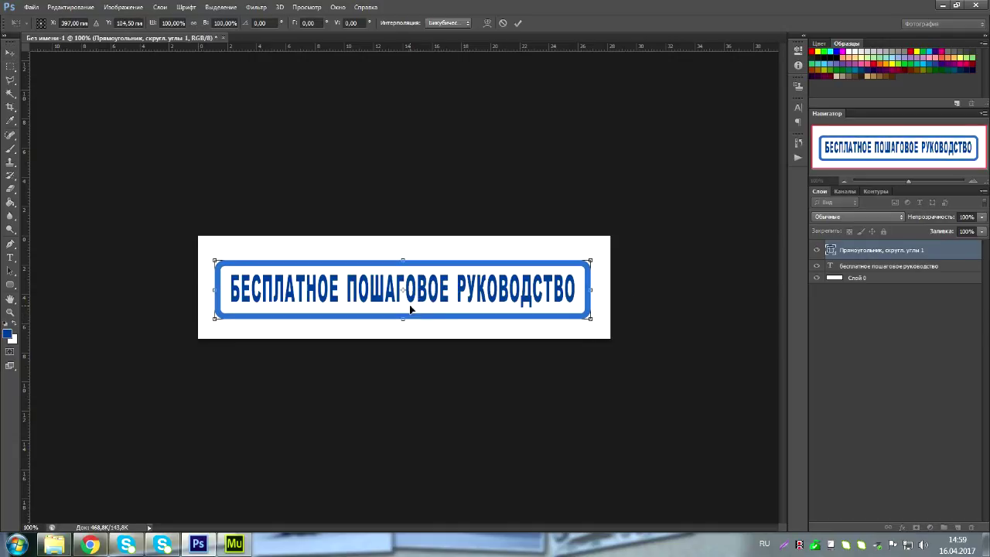
key(Up)
key(Up)
key(Up)
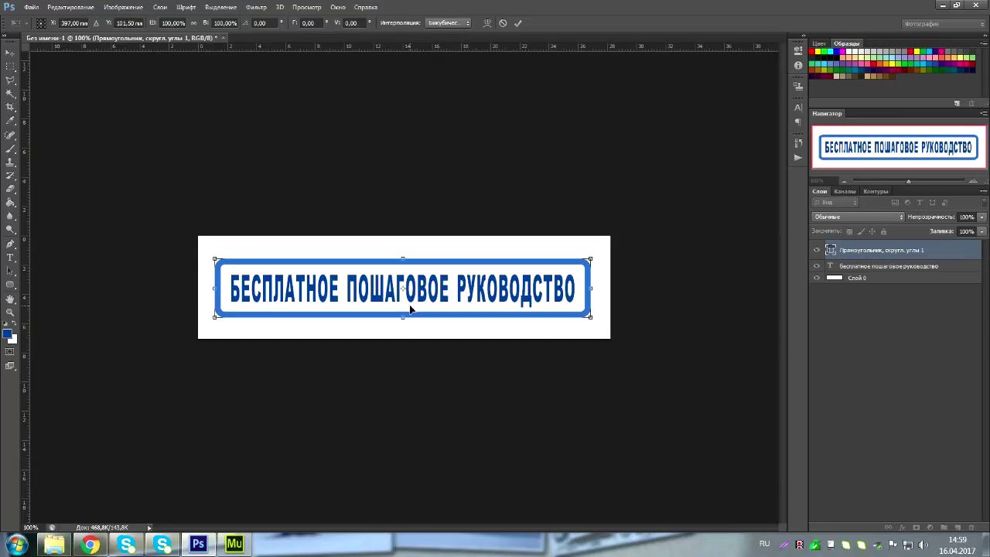
key(Return)
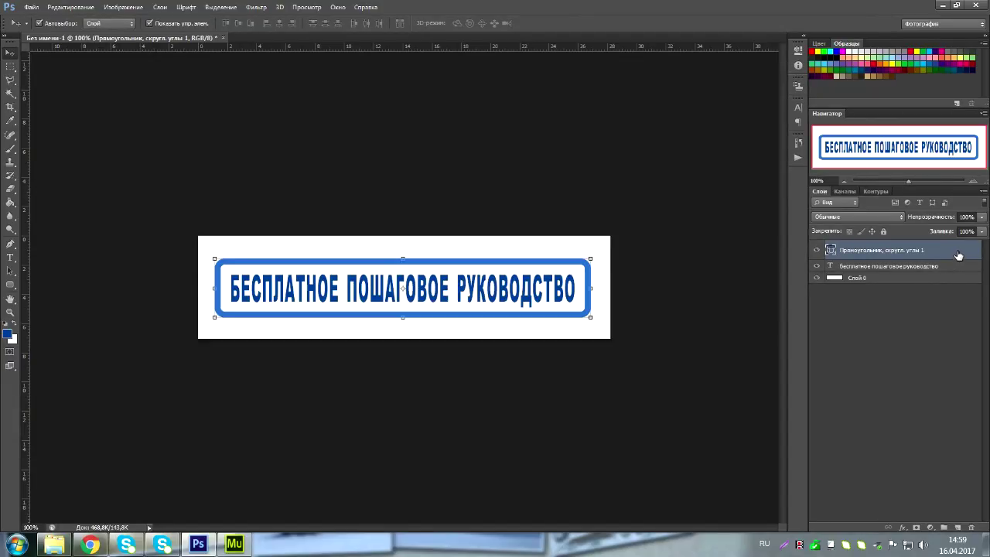
Give the frame a Color Overlay sampled from the text's dark blue, then select both layers
double_click(957, 255)
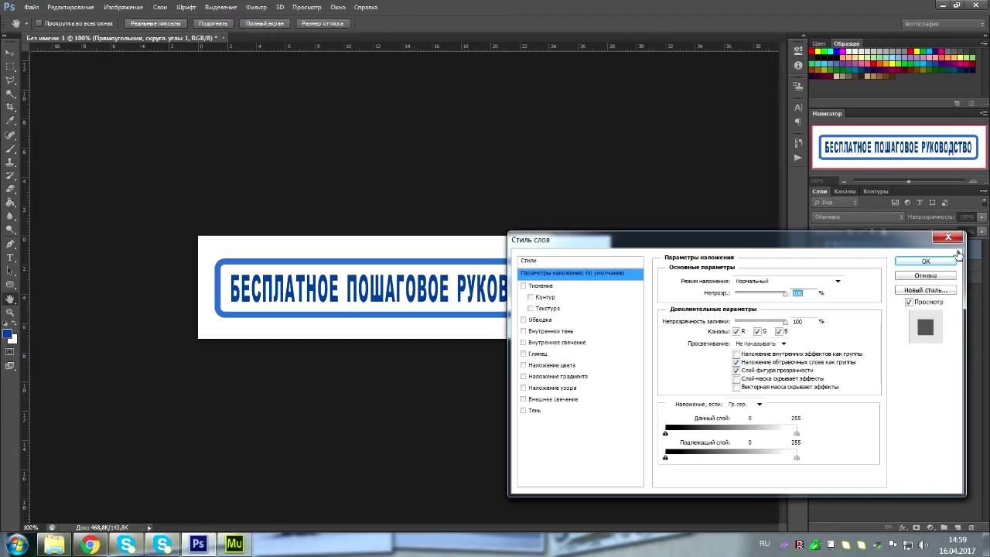
click(537, 364)
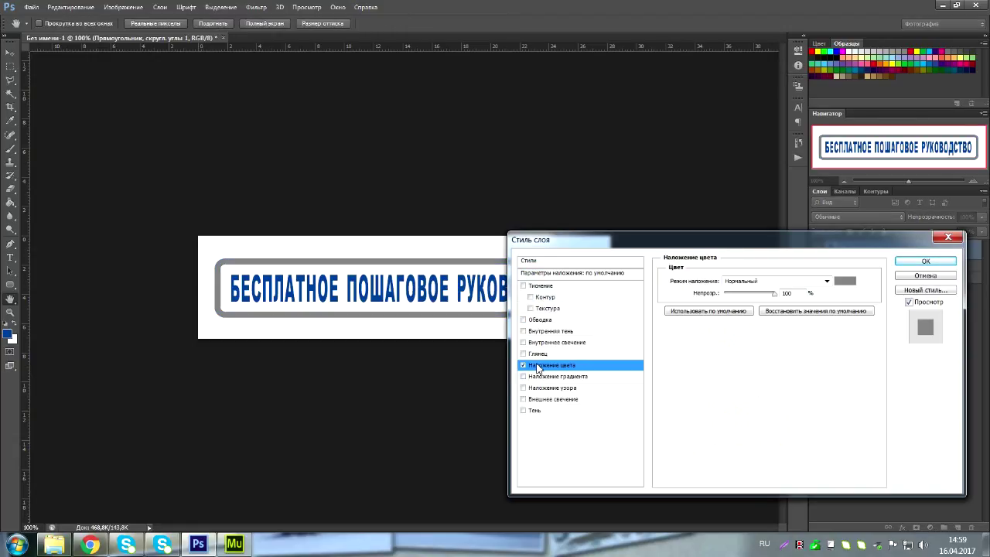
click(850, 282)
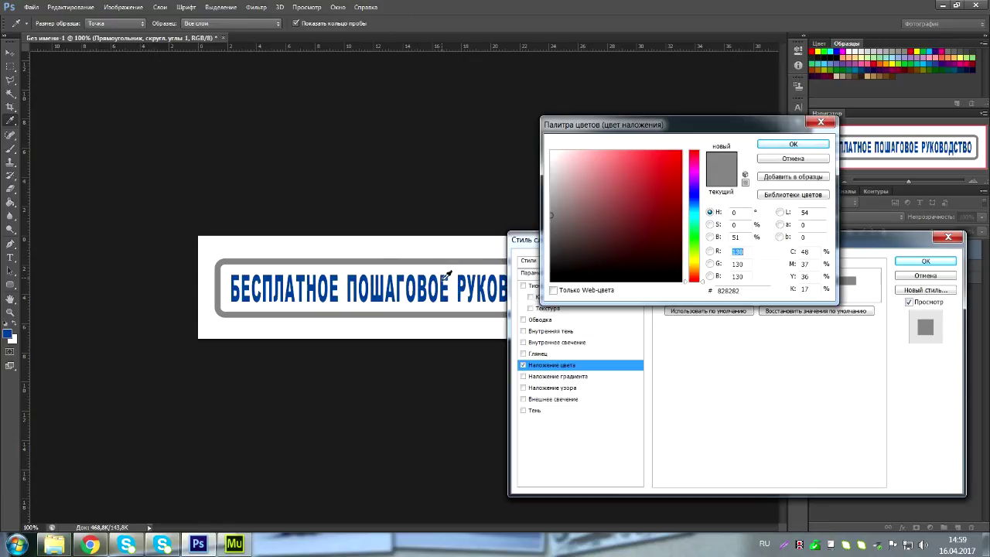
click(444, 277)
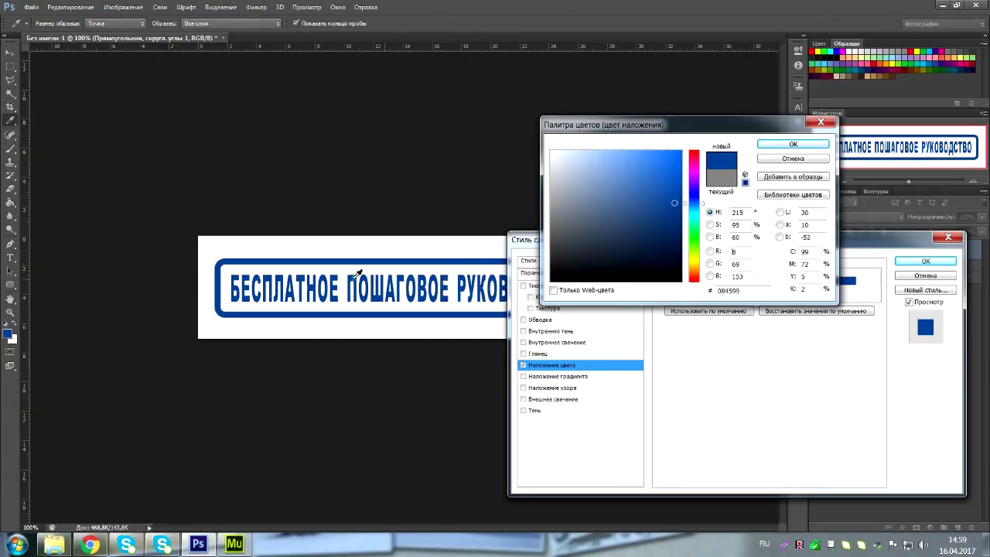
click(792, 146)
click(923, 262)
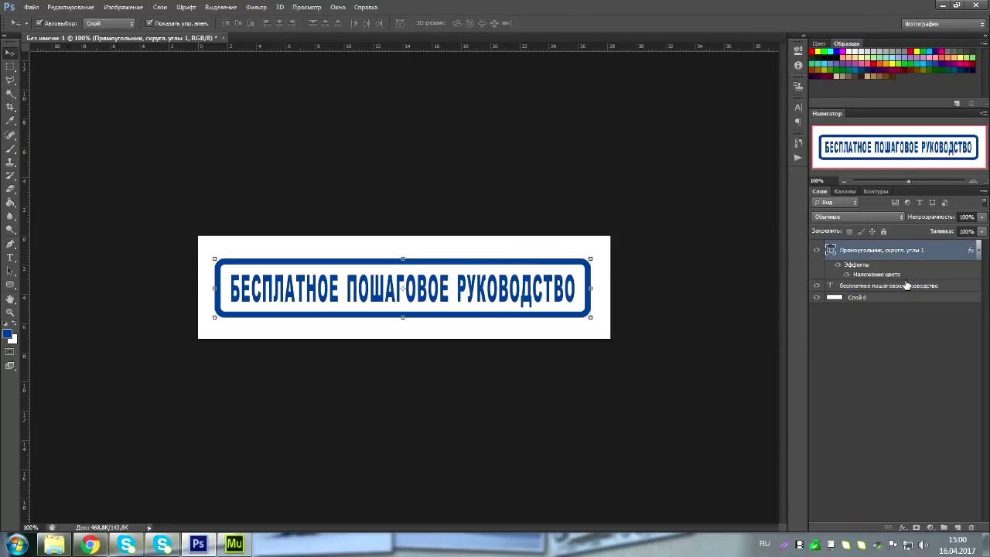
ctrl+click(909, 286)
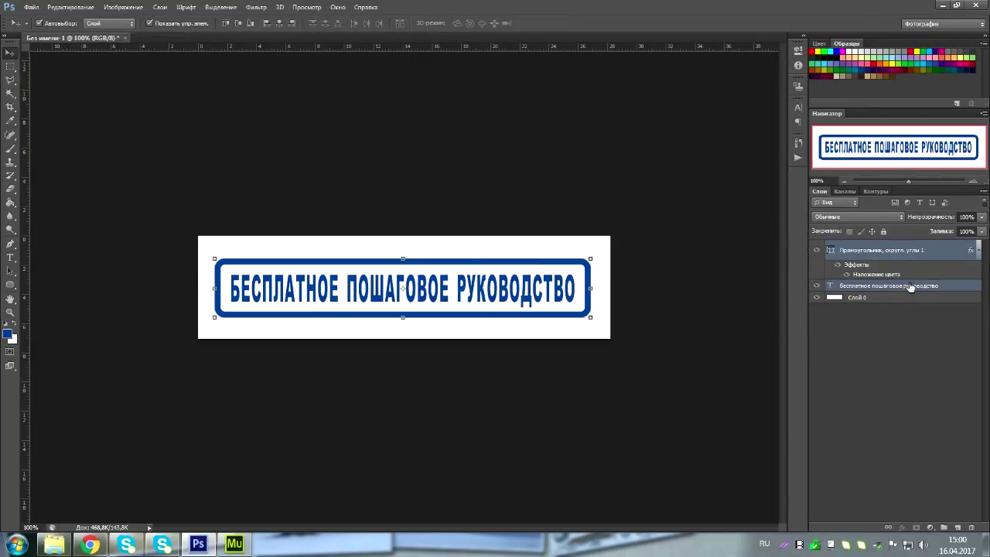
right_click(909, 287)
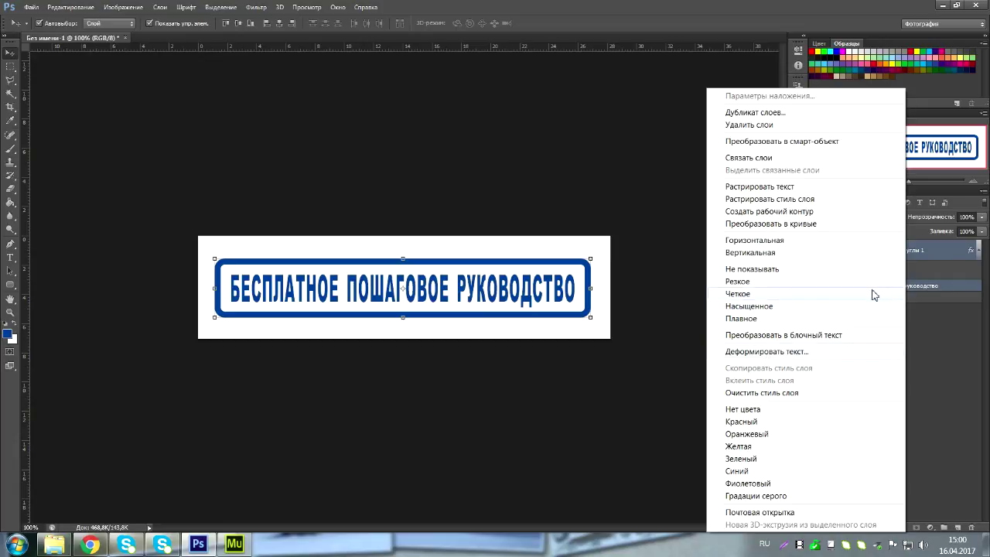
Rasterize the rounded frame layer's blue colour-overlay style into plain pixels
click(945, 253)
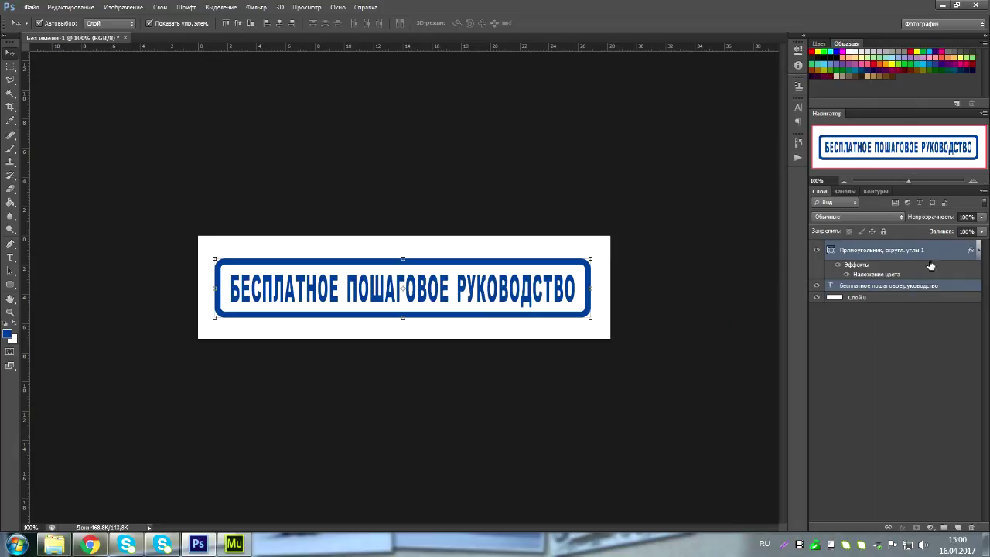
click(892, 335)
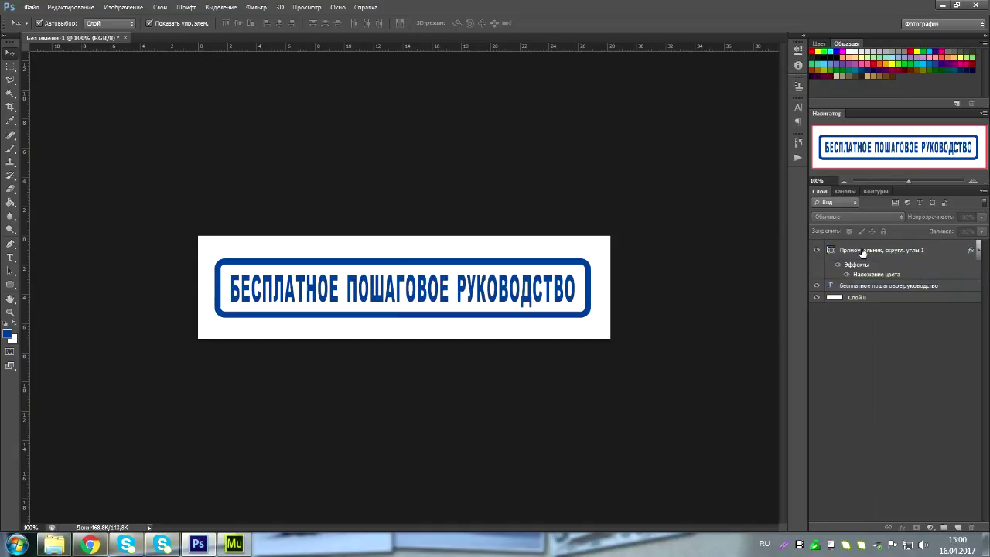
click(862, 253)
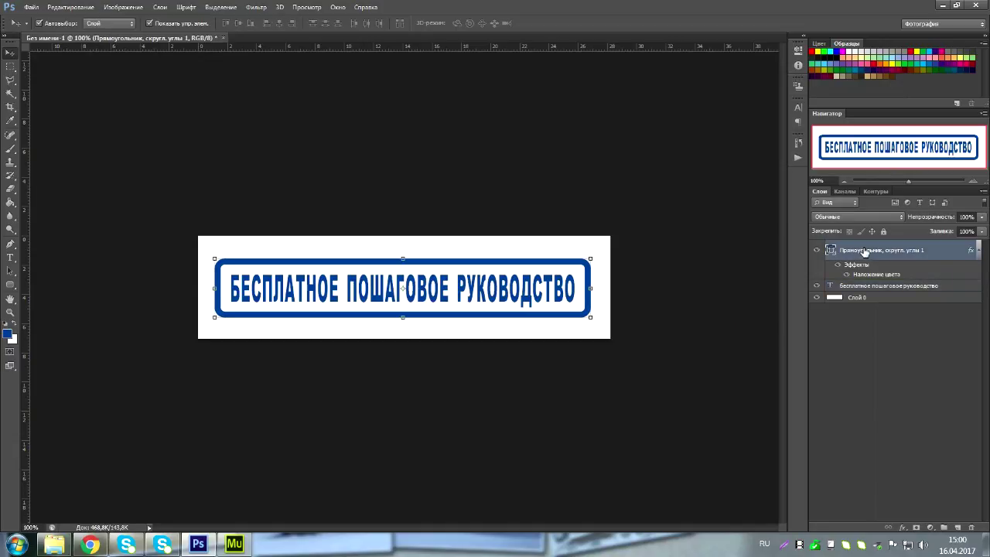
right_click(865, 252)
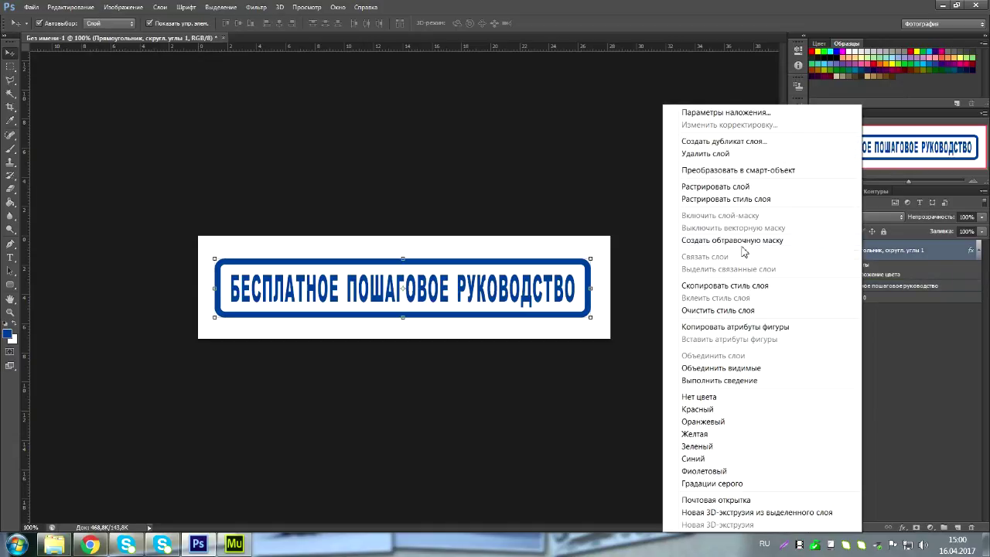
click(697, 199)
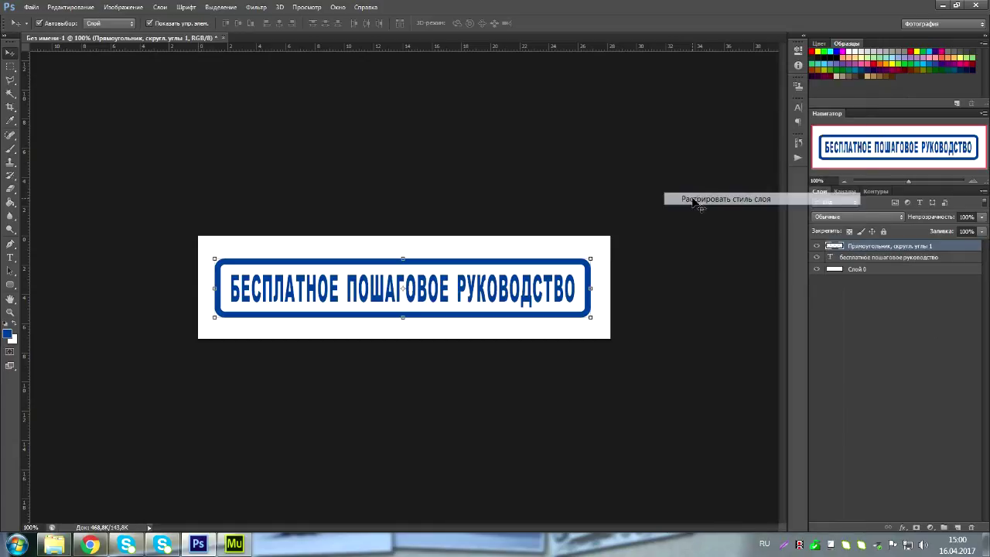
Rasterize the 'бесплатное пошаговое руководство' type layer on its own
shift+click(884, 259)
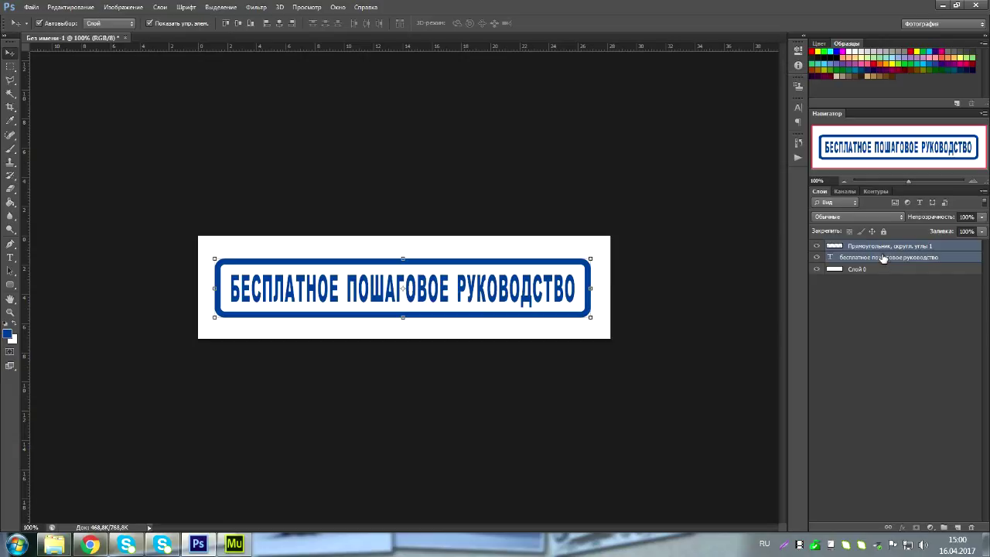
right_click(883, 258)
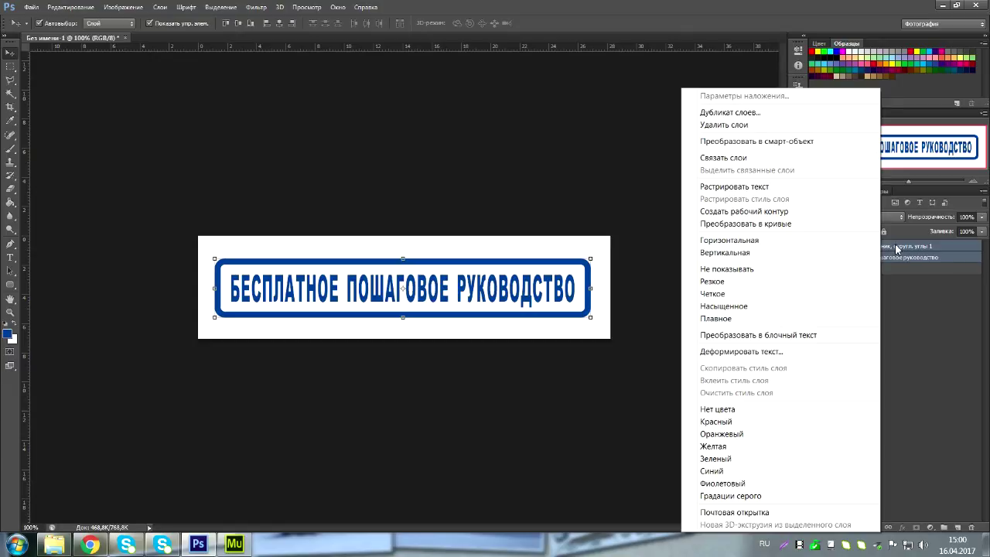
key(Escape)
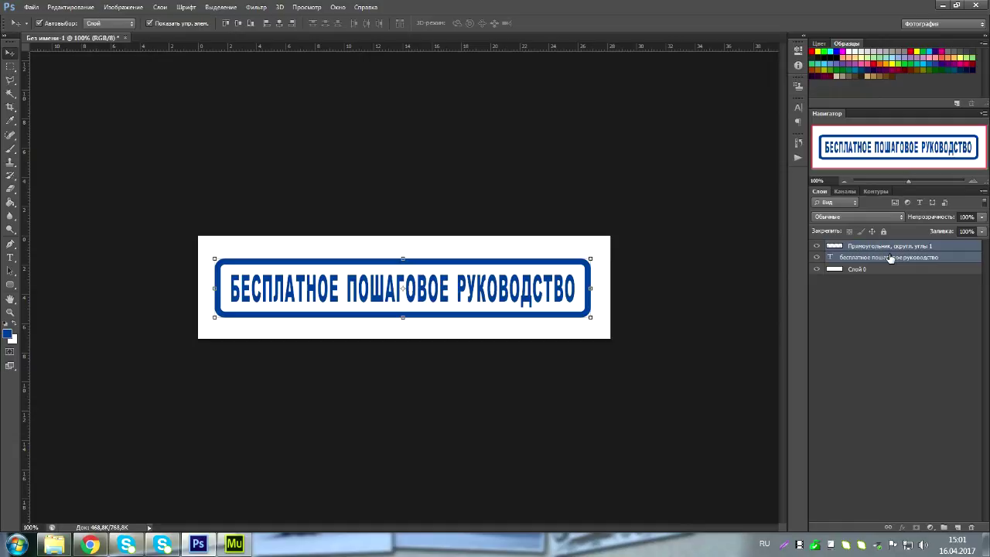
click(909, 341)
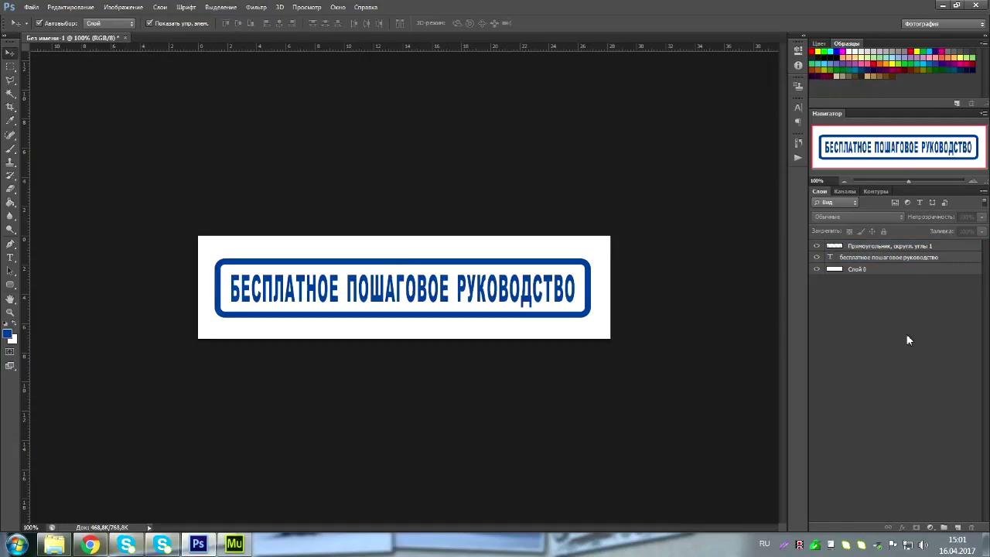
click(865, 259)
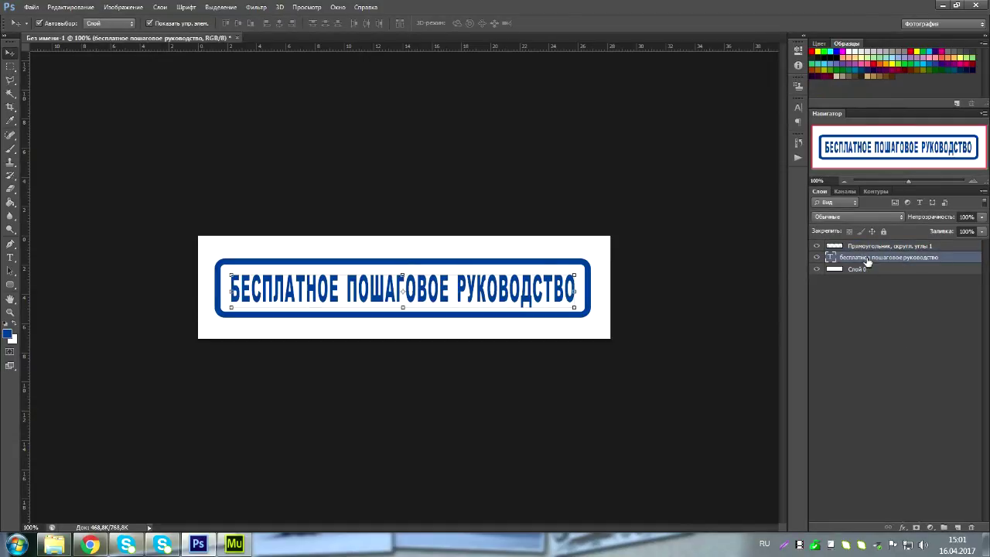
right_click(866, 259)
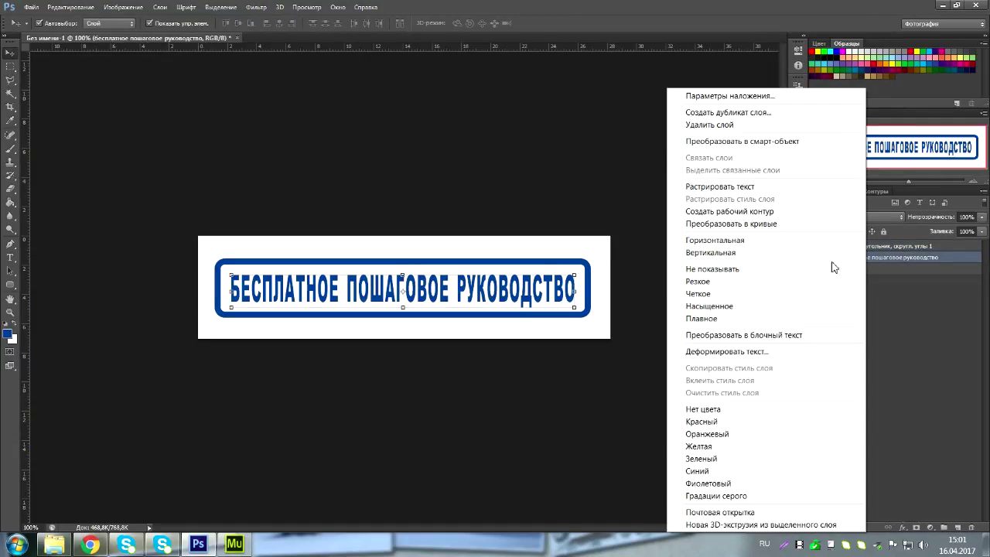
click(710, 188)
click(882, 247)
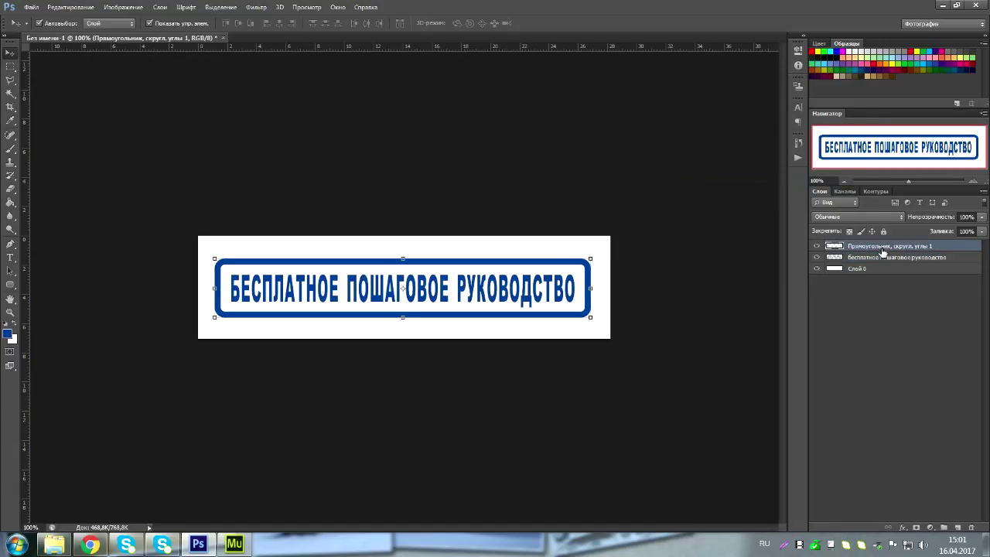
Merge the heading and frame layers into 'Прямоугольник, скругл. углы 1'
ctrl+click(887, 258)
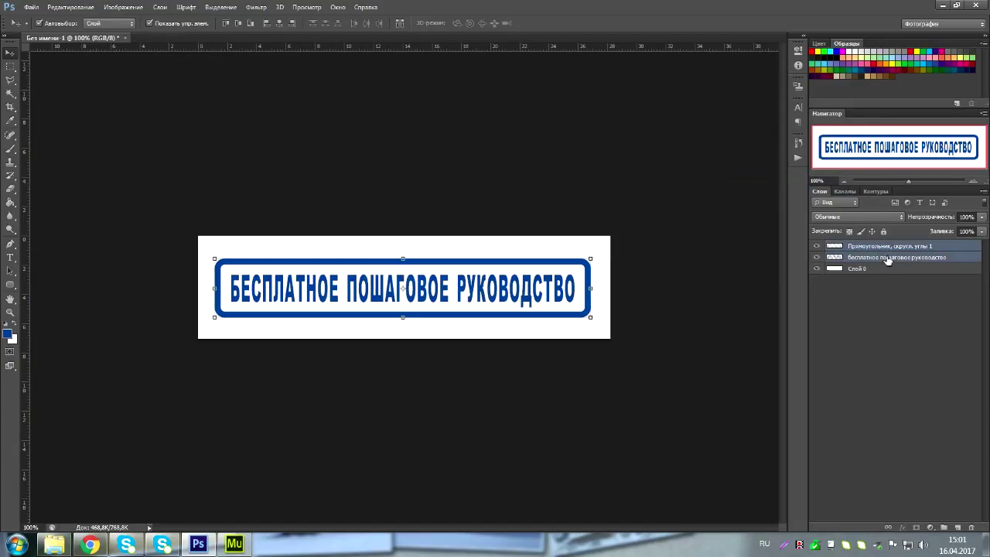
right_click(887, 260)
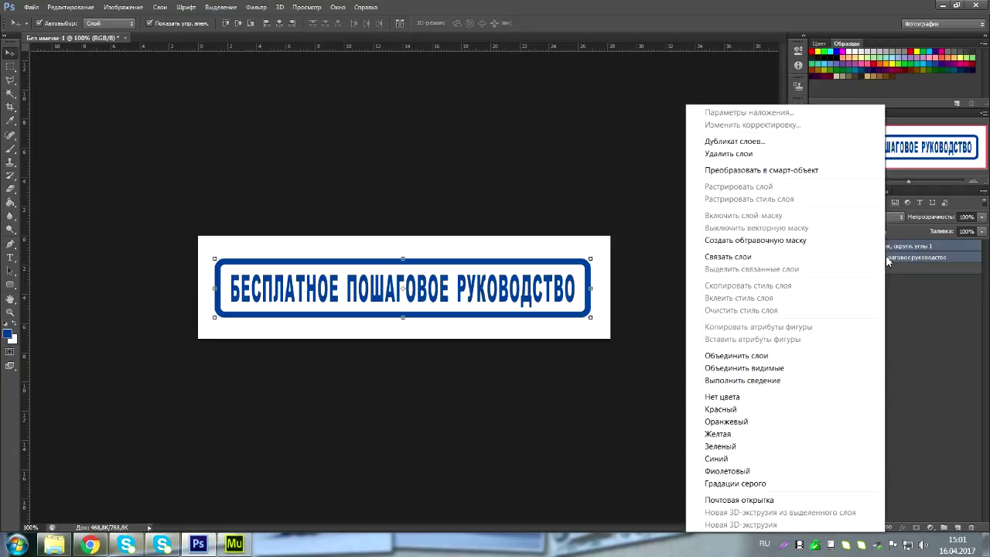
click(732, 358)
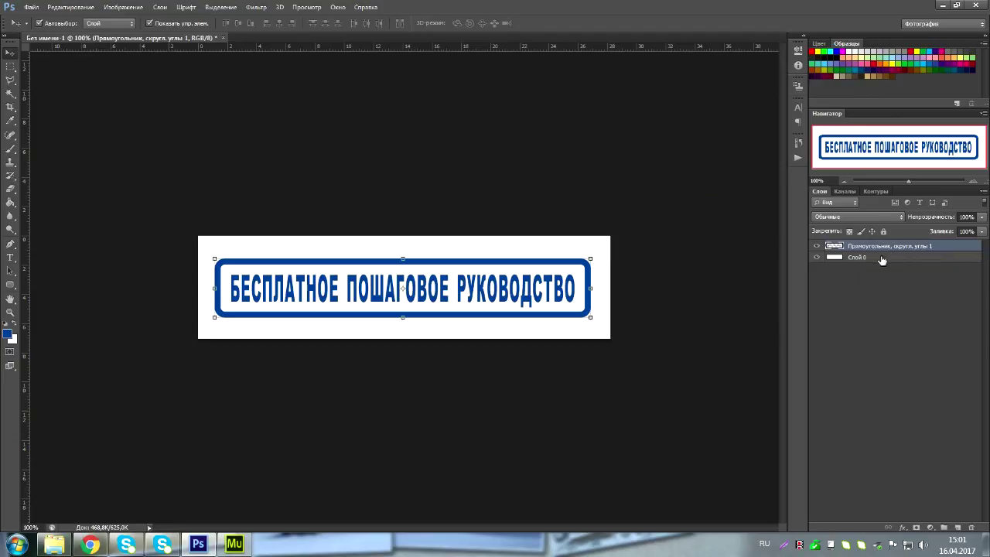
Preview the banner with white Слой 0 hidden, then select the whole canvas
key(ctrl+a)
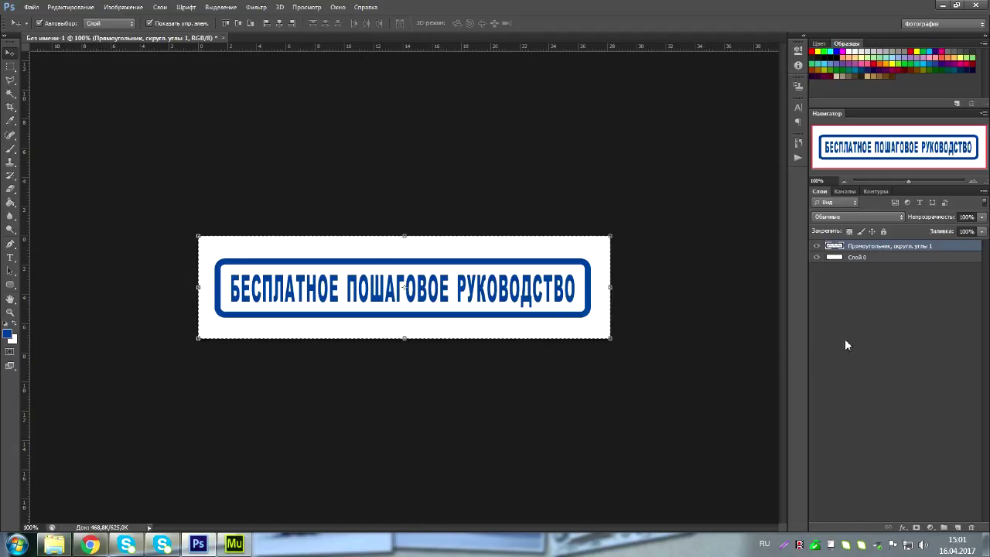
key(ctrl+d)
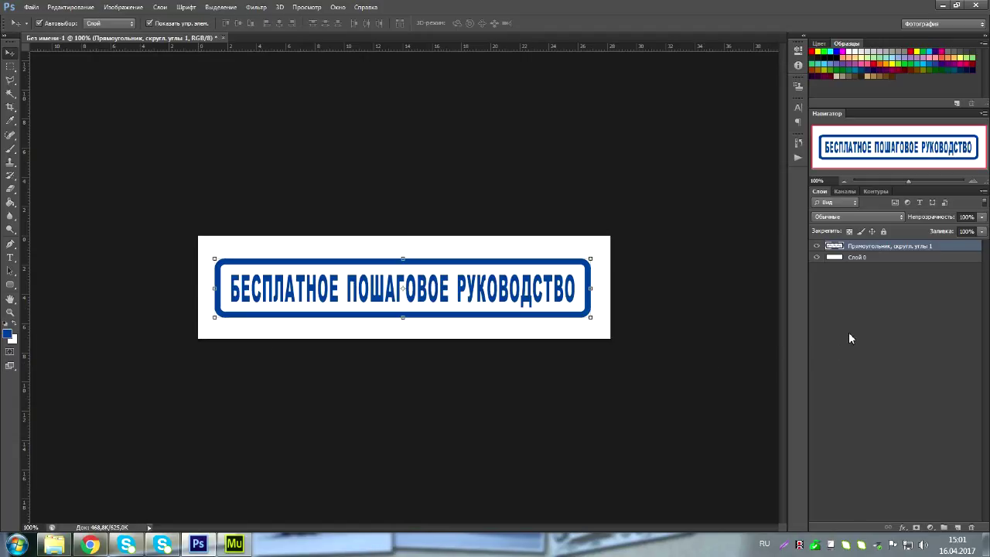
click(817, 259)
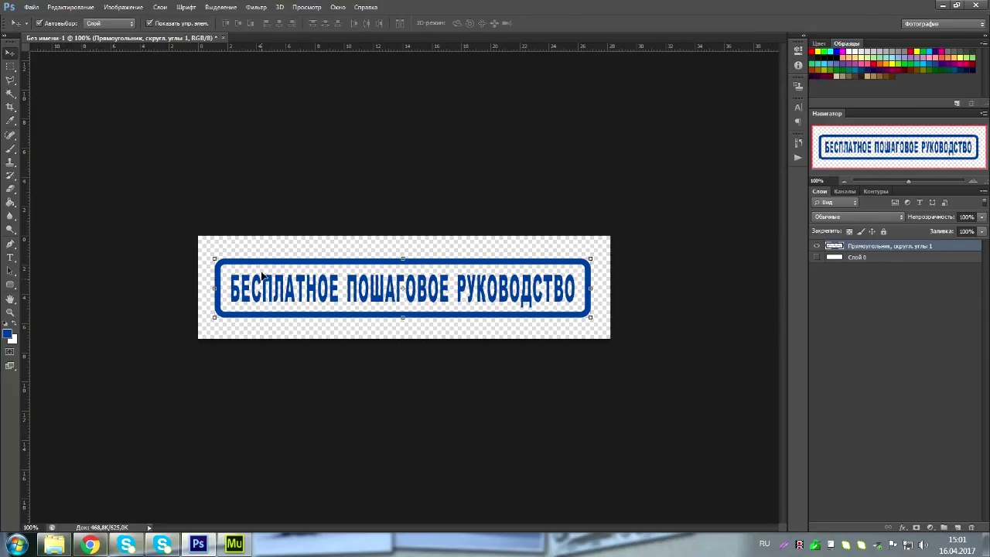
click(817, 258)
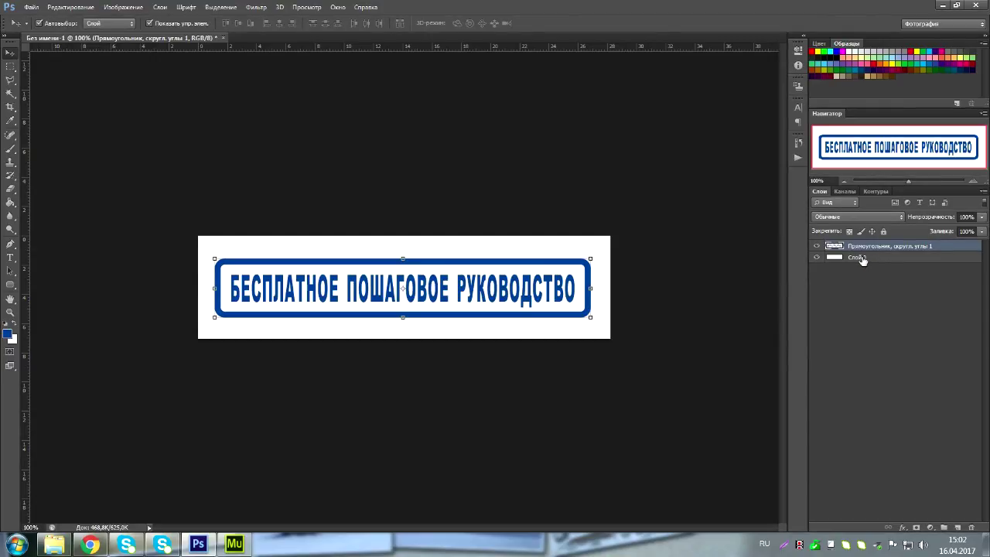
key(ctrl+a)
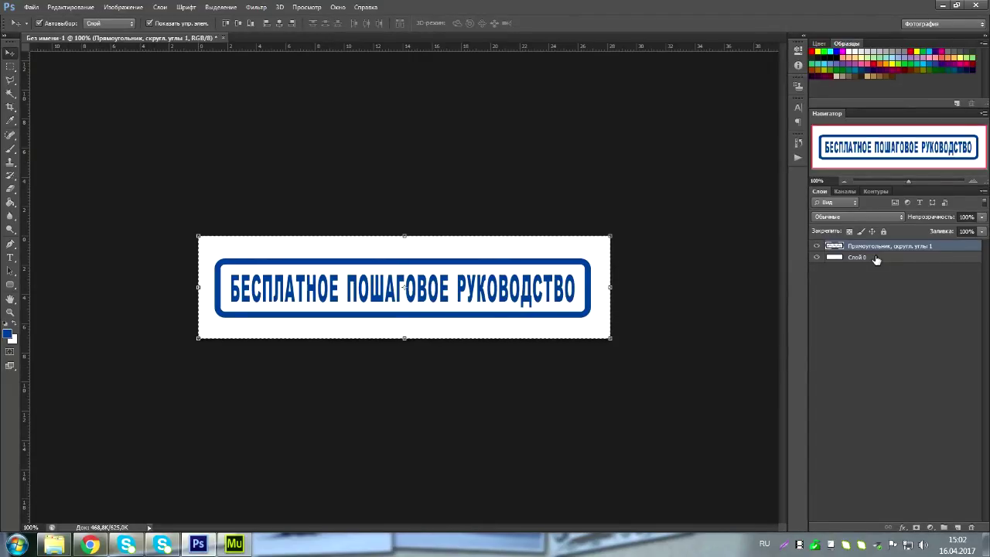
Copy the visible banner into new layer Слой 1 and hide the original frame layer
key(ctrl+j)
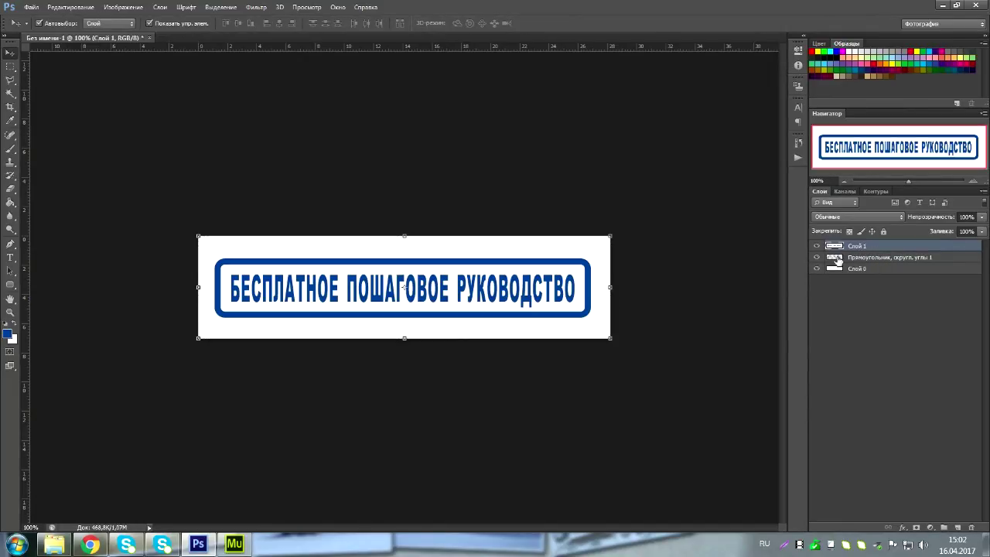
click(817, 246)
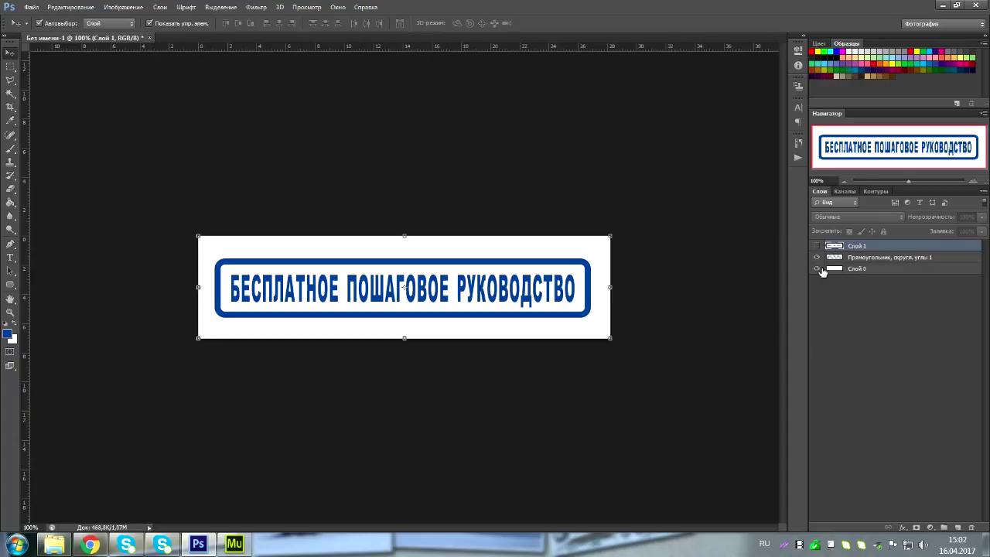
click(817, 268)
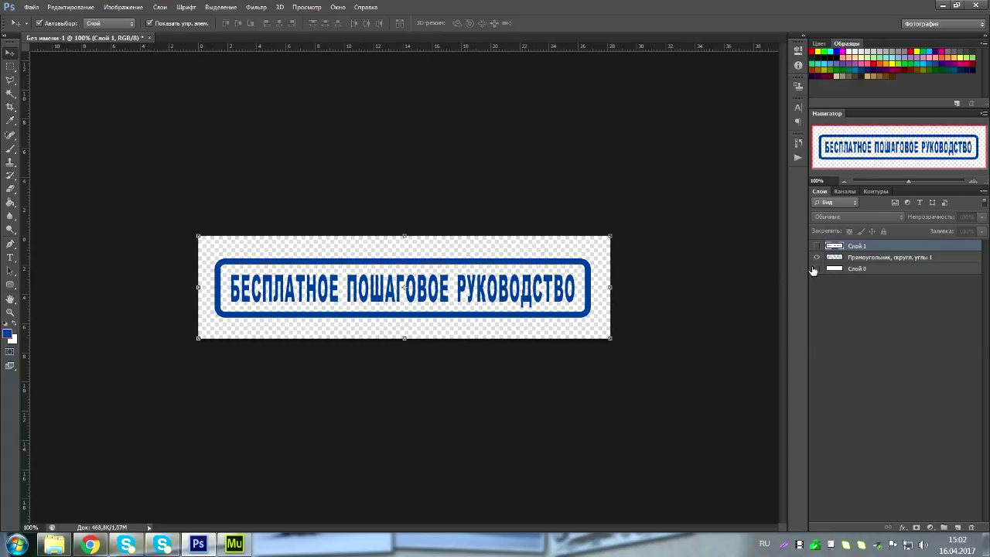
click(817, 269)
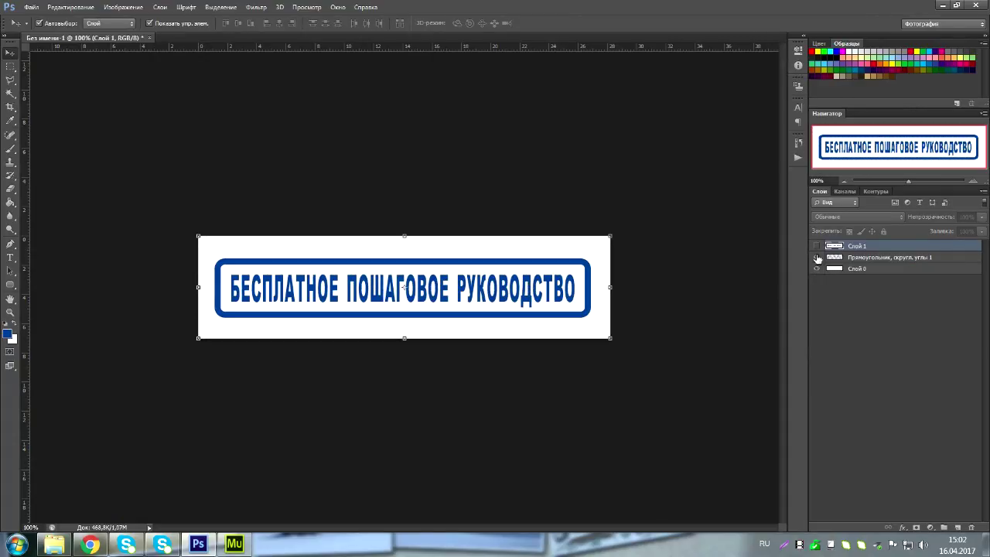
click(817, 257)
click(816, 246)
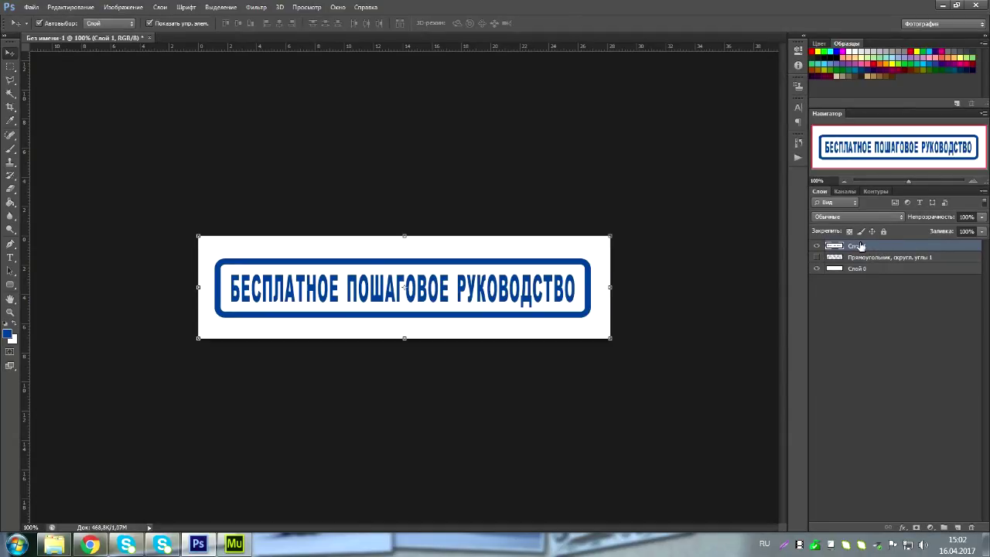
click(258, 8)
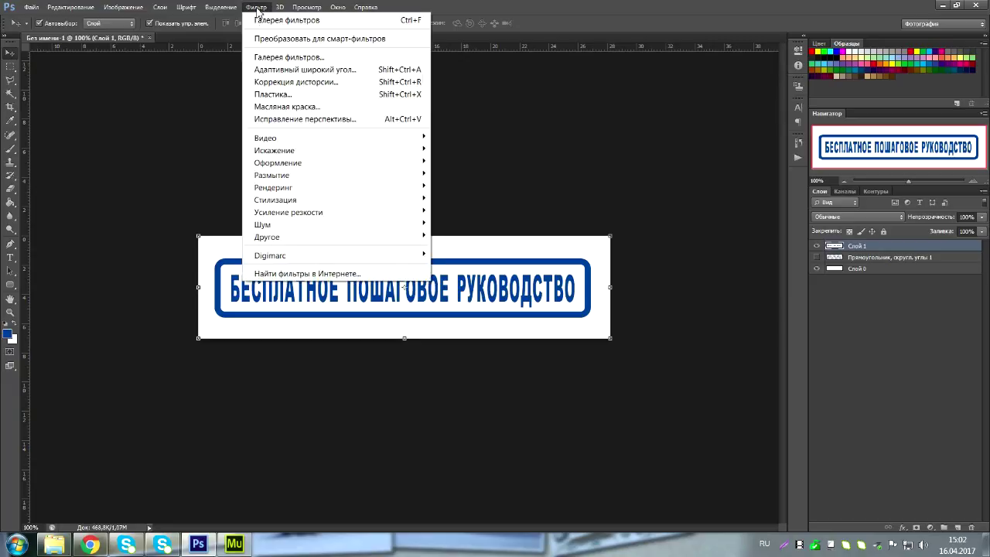
Apply the Аэрограф filter to Слой 1 with stroke length 17 and spray radius 8
click(274, 60)
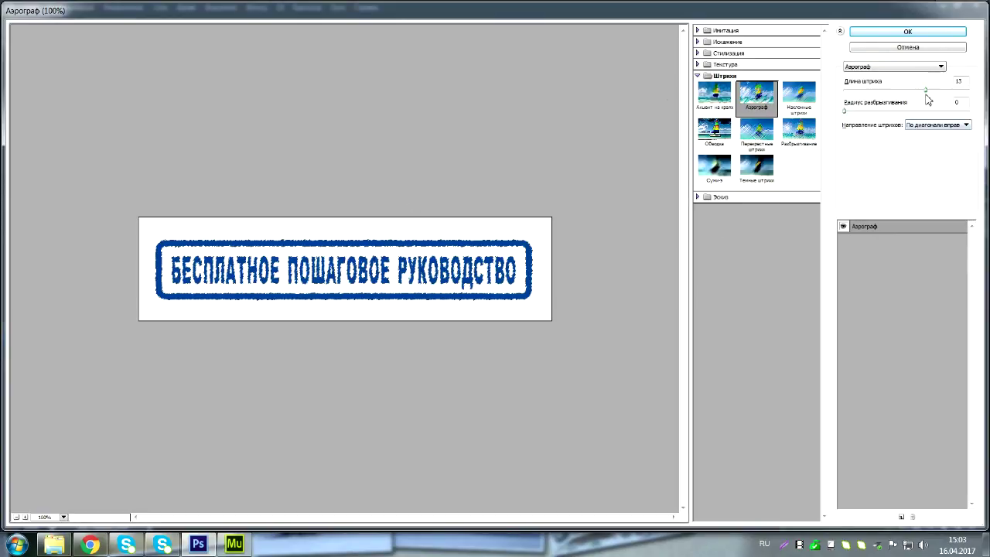
drag(929, 96, 932, 96)
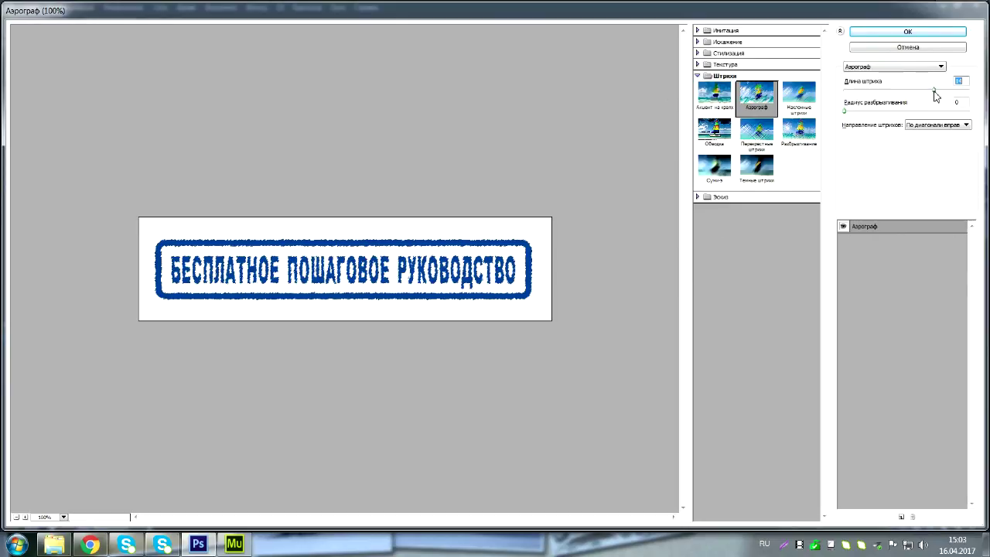
drag(933, 96, 950, 97)
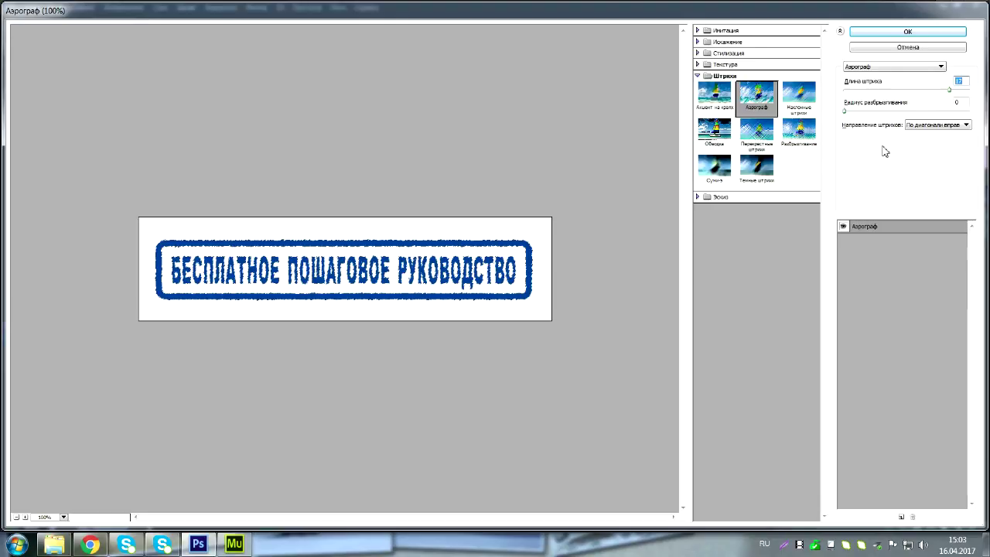
click(801, 141)
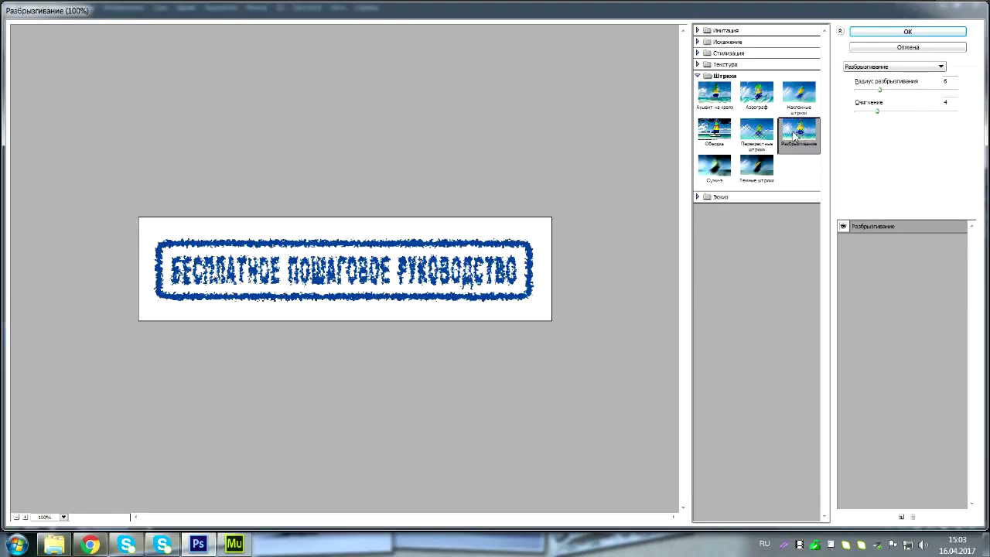
click(754, 99)
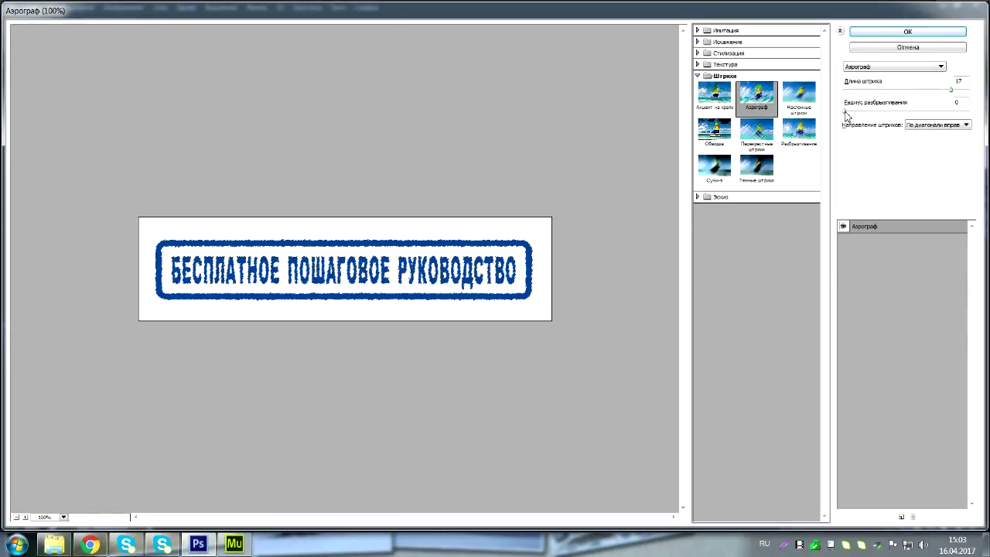
drag(845, 112, 855, 116)
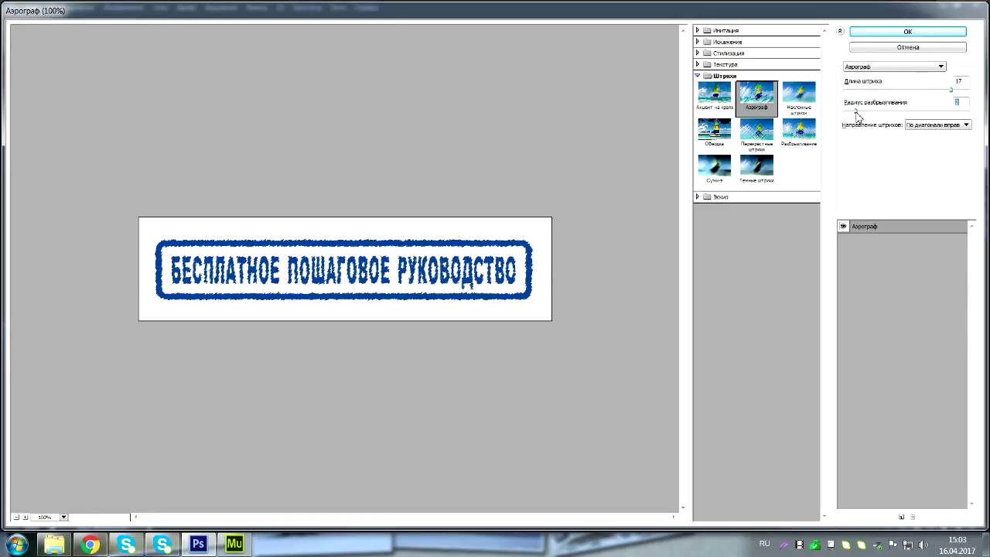
drag(857, 116, 869, 116)
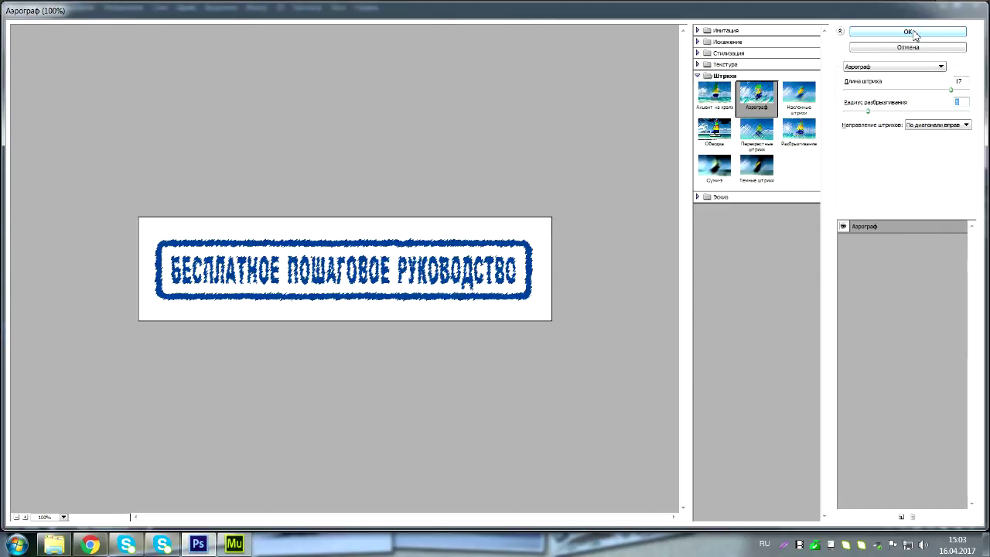
click(910, 33)
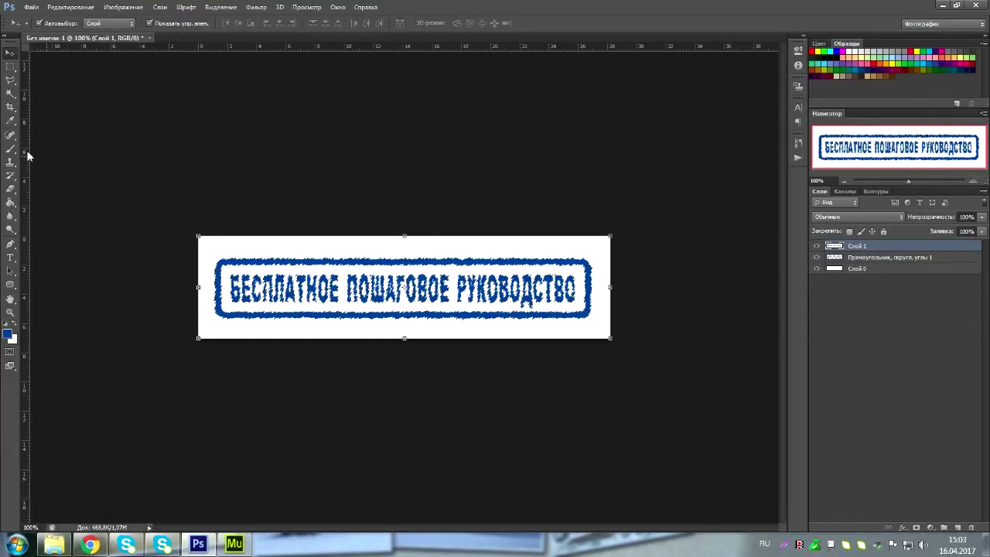
Magic-wand select the white area around the stamp, then switch to the rounded-rectangle layer
click(10, 95)
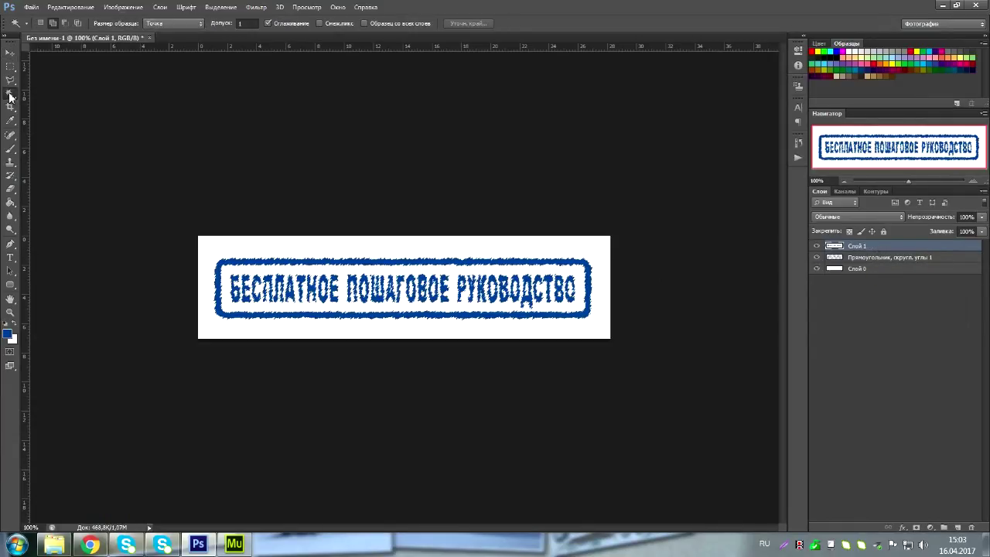
right_click(11, 95)
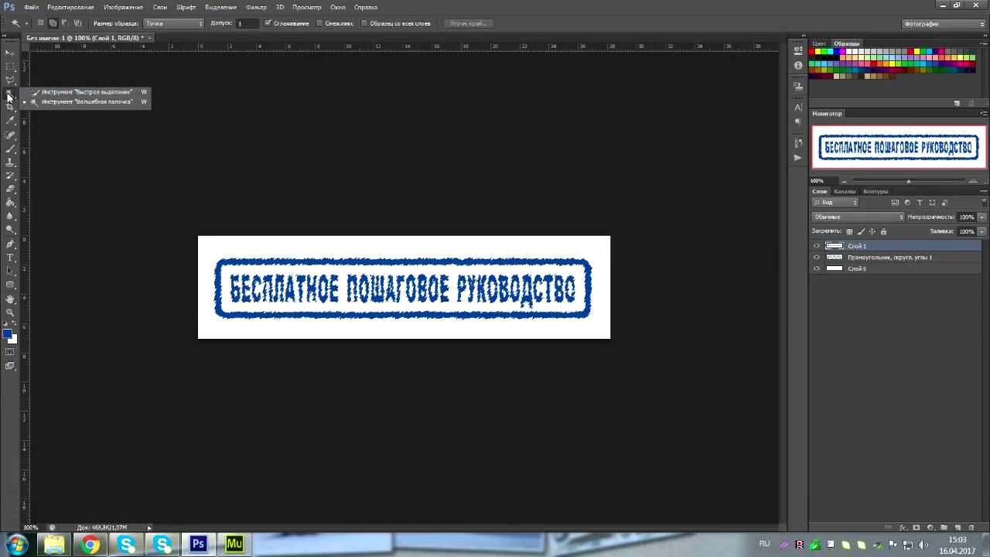
click(51, 103)
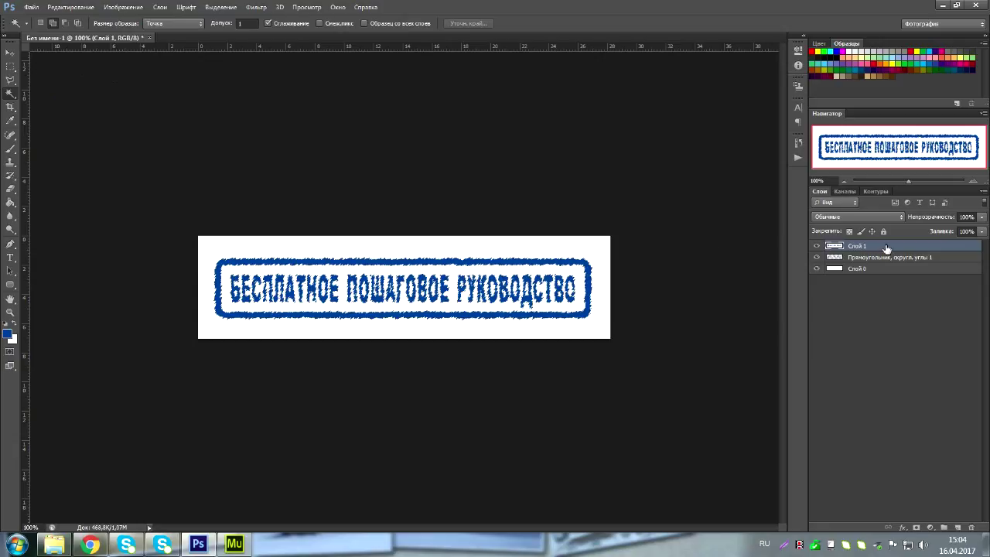
click(362, 262)
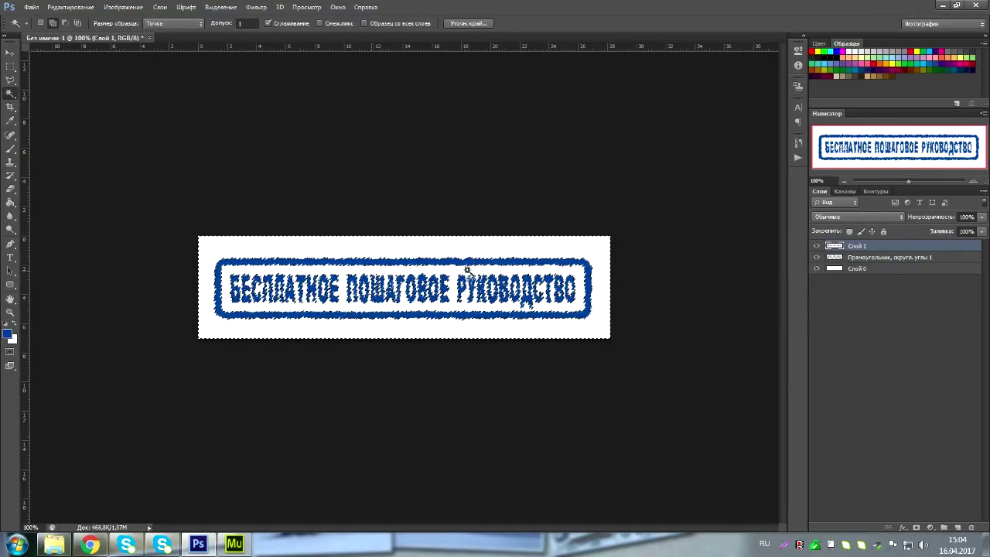
click(878, 259)
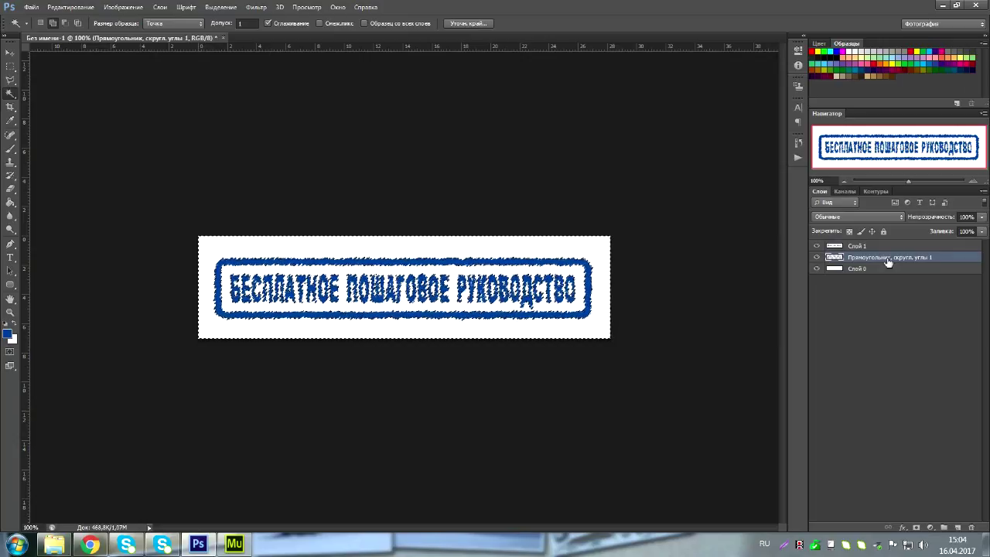
Deselect, hide Слой 1 and Слой 0, and zoom the stamp to 200%
key(ctrl+d)
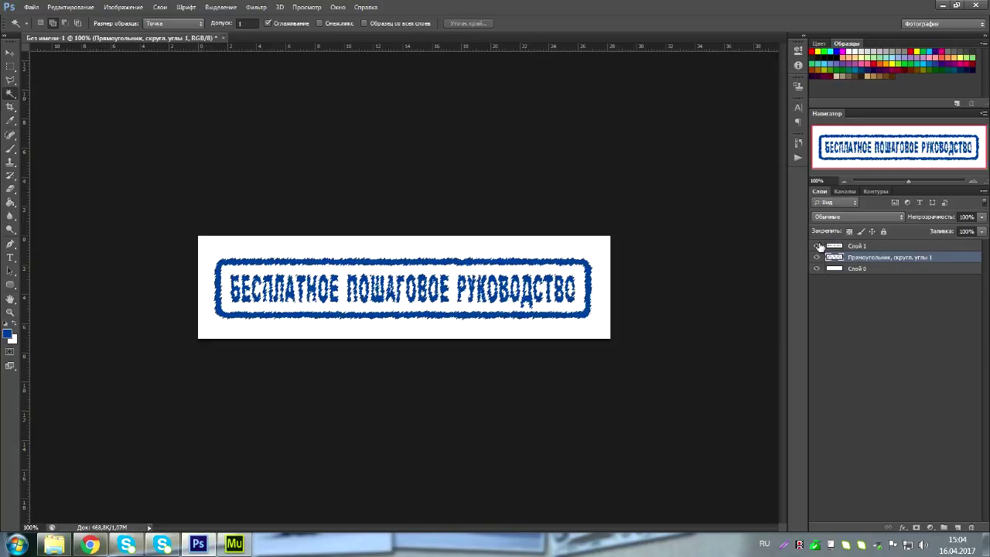
click(817, 245)
click(818, 268)
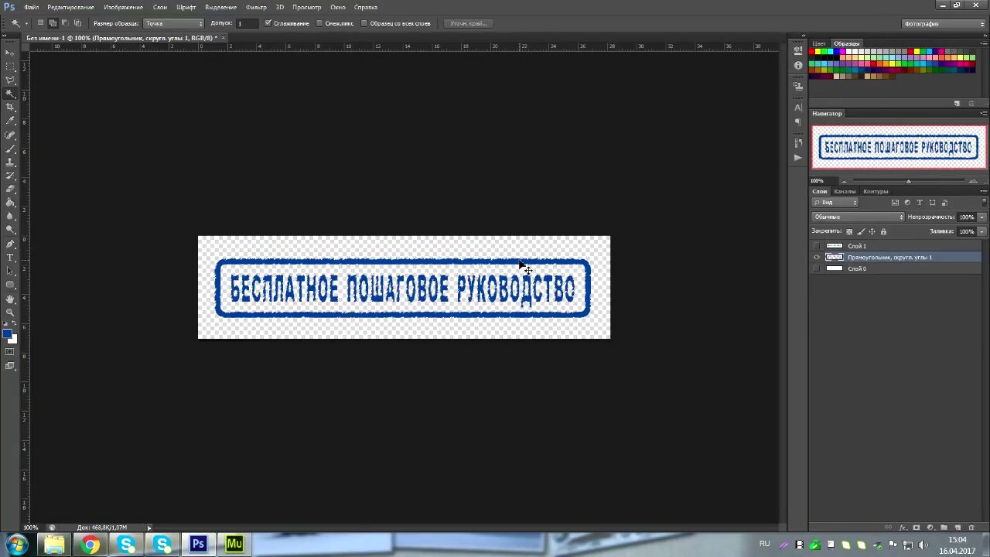
key(ctrl+plus)
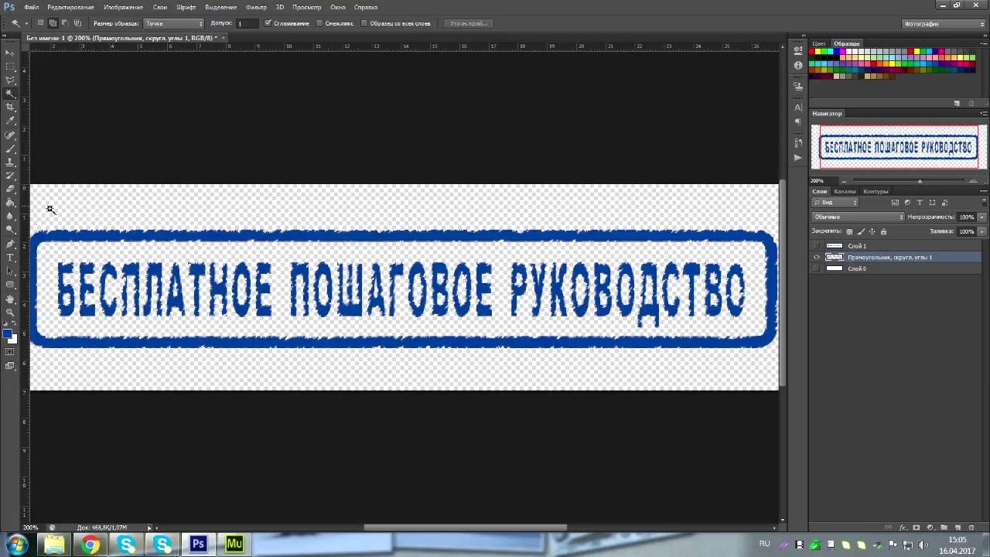
Pick the Eraser with a roughly 39 px spatter brush preset
click(11, 191)
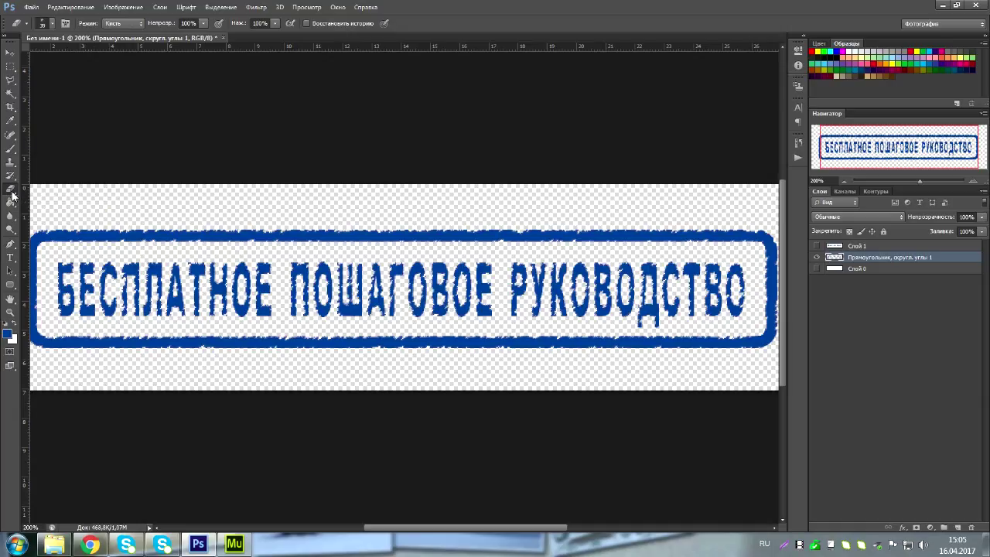
click(53, 26)
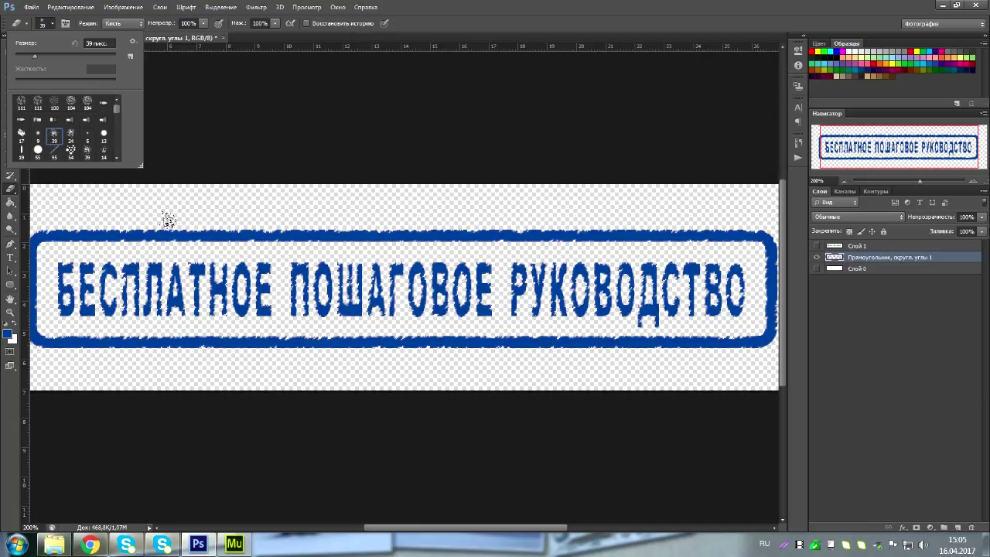
click(195, 216)
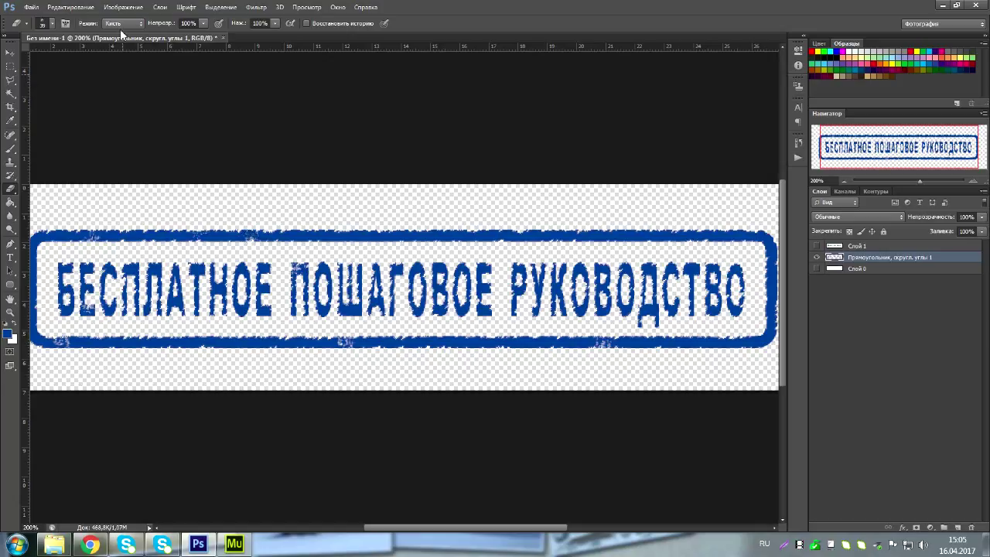
Try eraser sizes 162 px, 20 px and the 104 px preset, undoing a stray erase
click(51, 24)
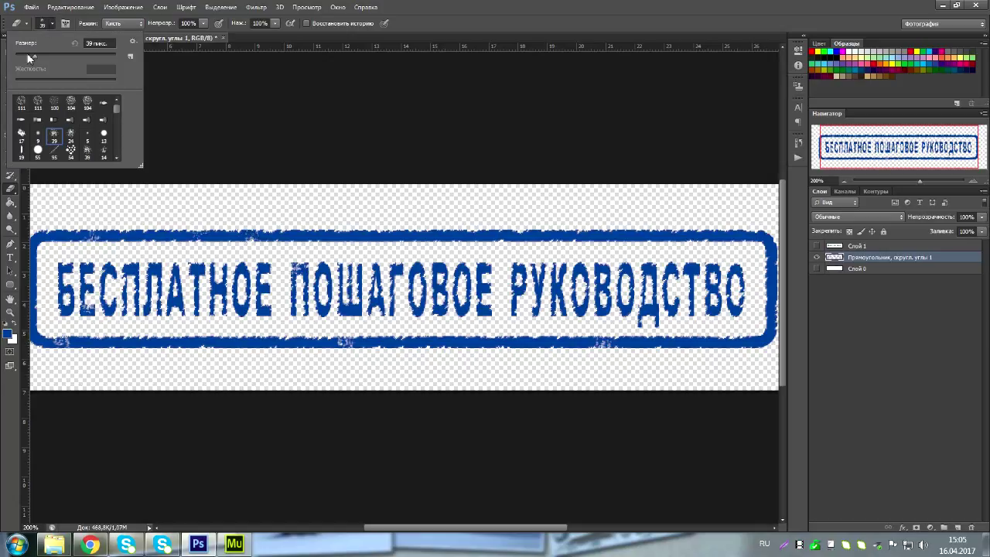
drag(32, 53, 81, 56)
drag(84, 56, 25, 56)
click(52, 24)
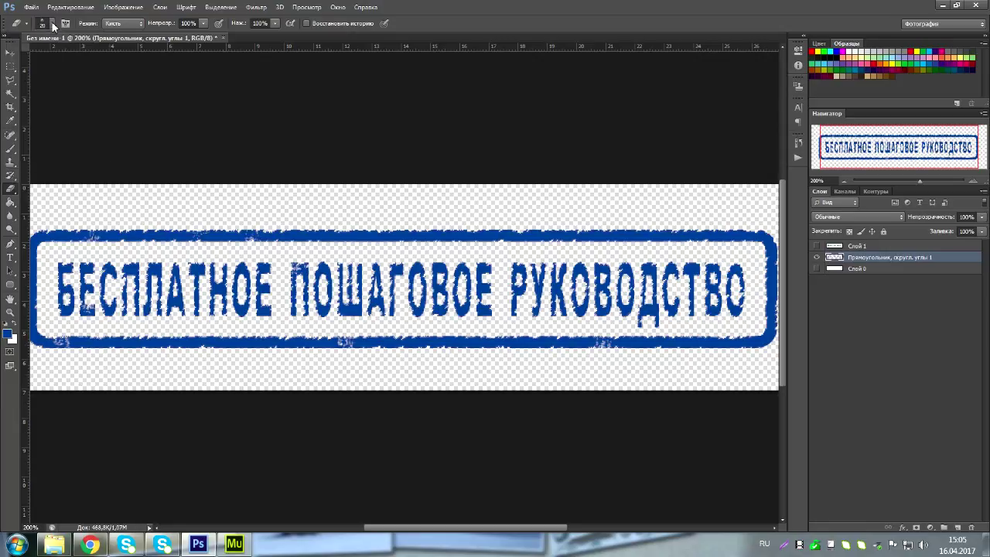
click(52, 24)
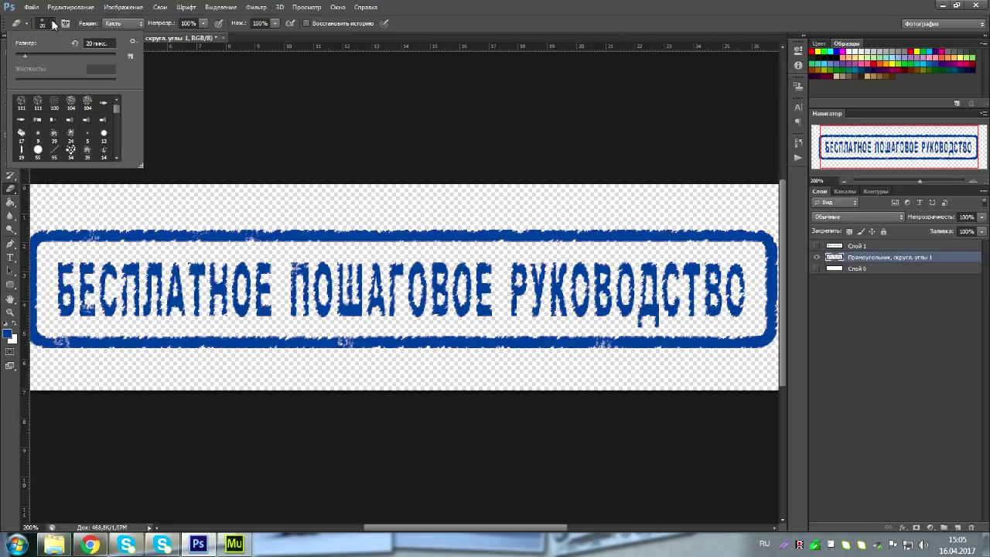
click(77, 107)
click(253, 180)
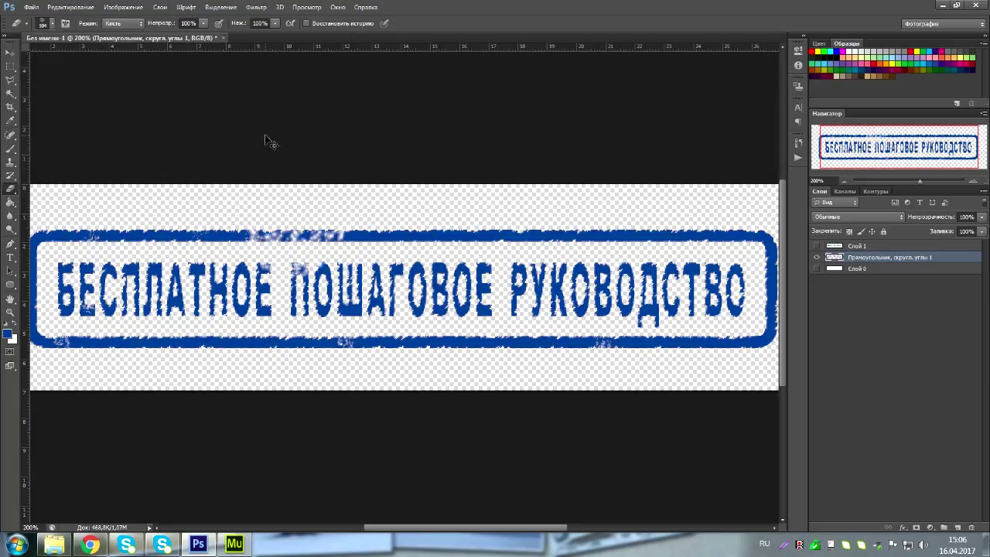
key(ctrl+z)
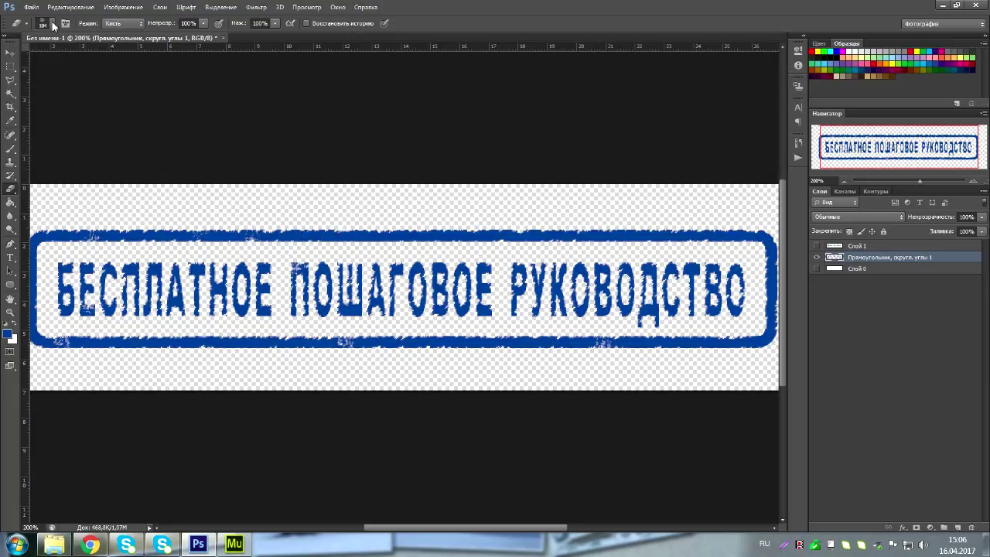
Erase speckles into the letter Н with the 39 px scattered preset, then zoom out
click(52, 26)
click(54, 136)
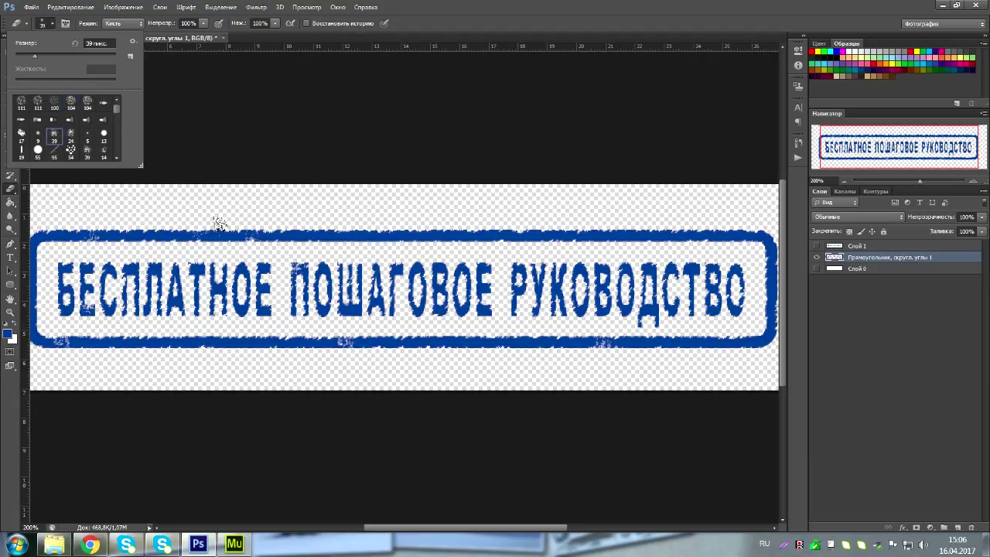
click(300, 220)
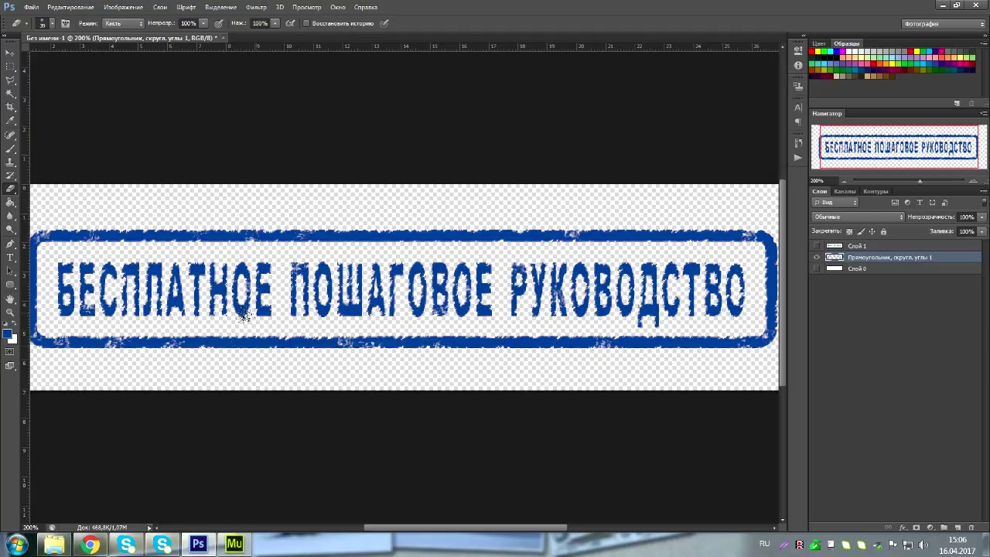
click(235, 300)
key(ctrl+minus)
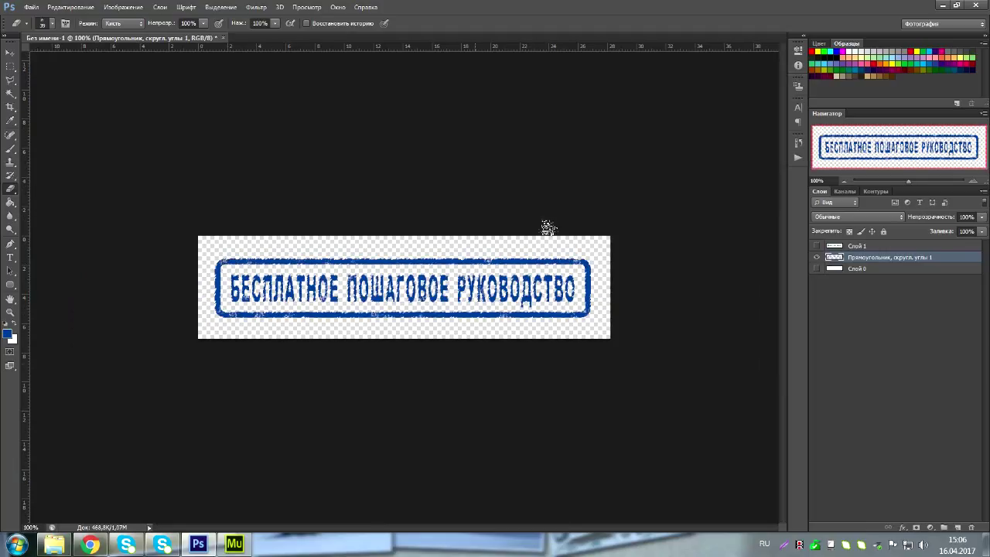
Briefly show and hide layers Слой 0 and Слой 1 to compare them with the stamp
click(816, 269)
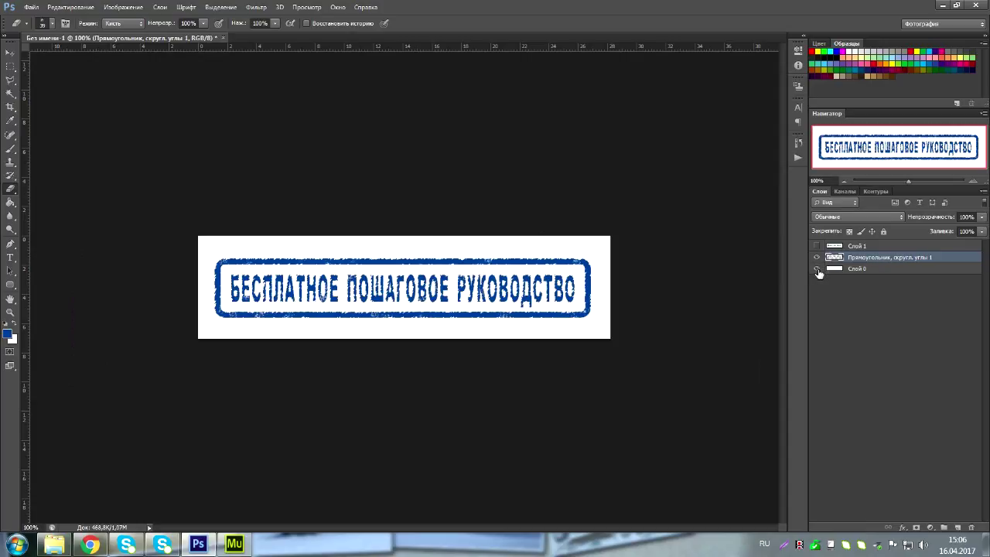
click(816, 268)
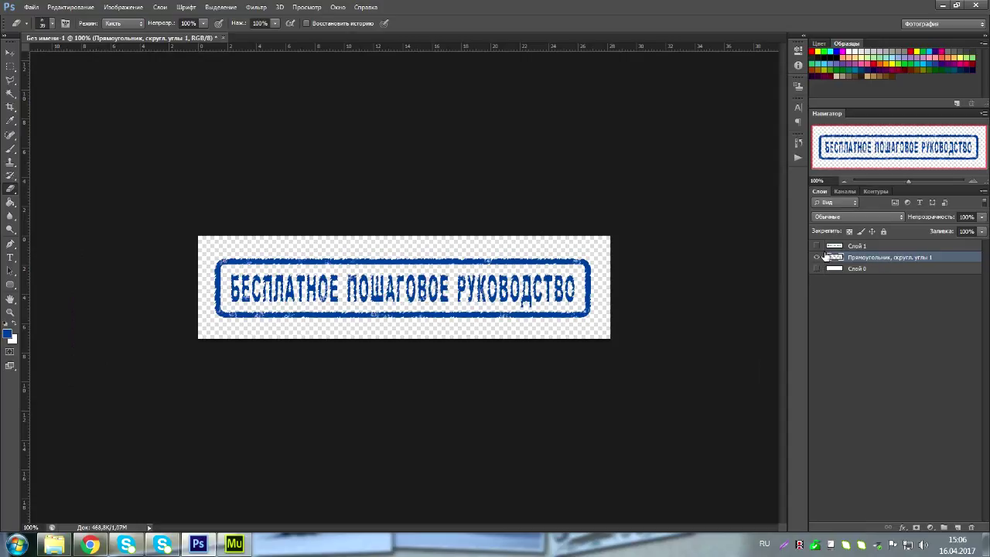
click(816, 246)
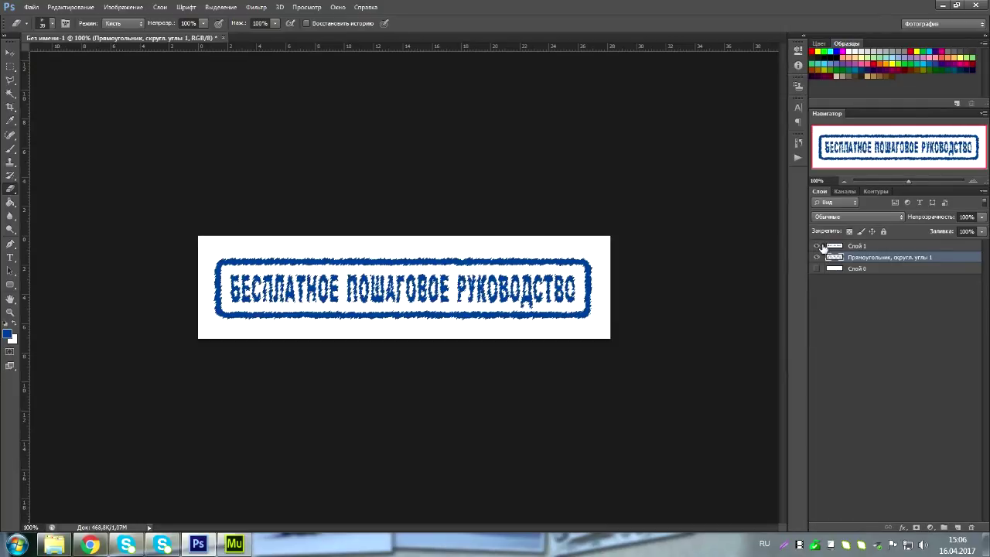
click(818, 245)
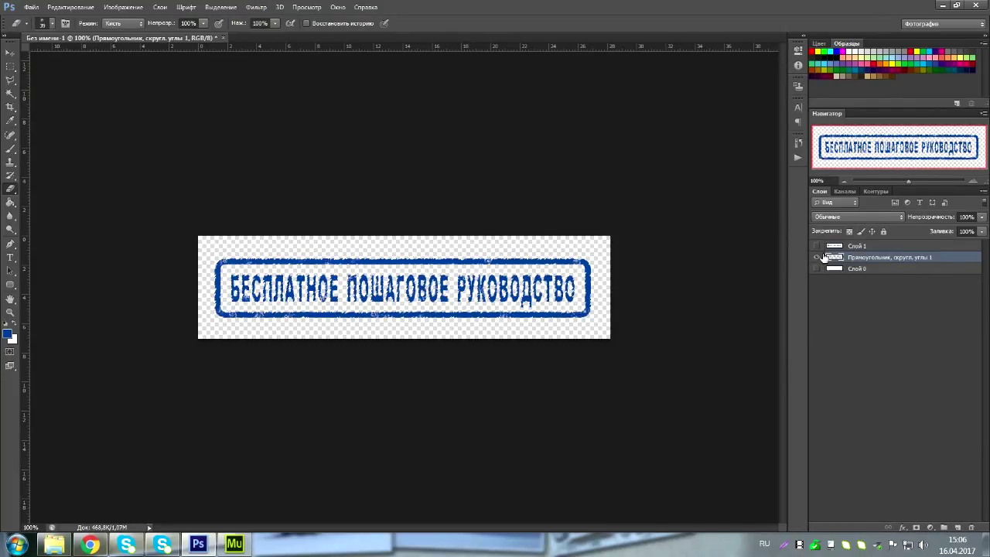
Delete the white background layer Слой 0 and the rough stamp layer Слой 1
click(882, 272)
key(Delete)
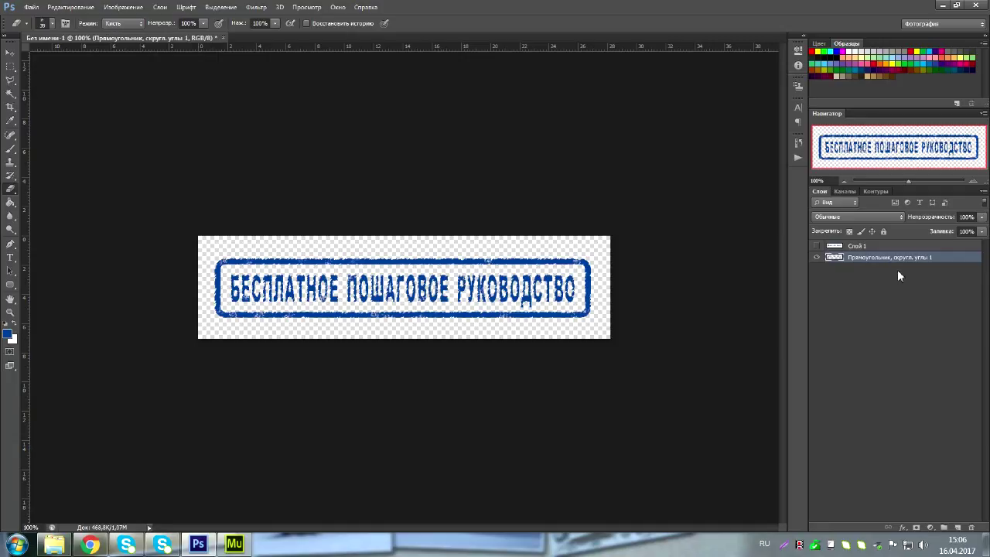
click(883, 246)
right_click(883, 248)
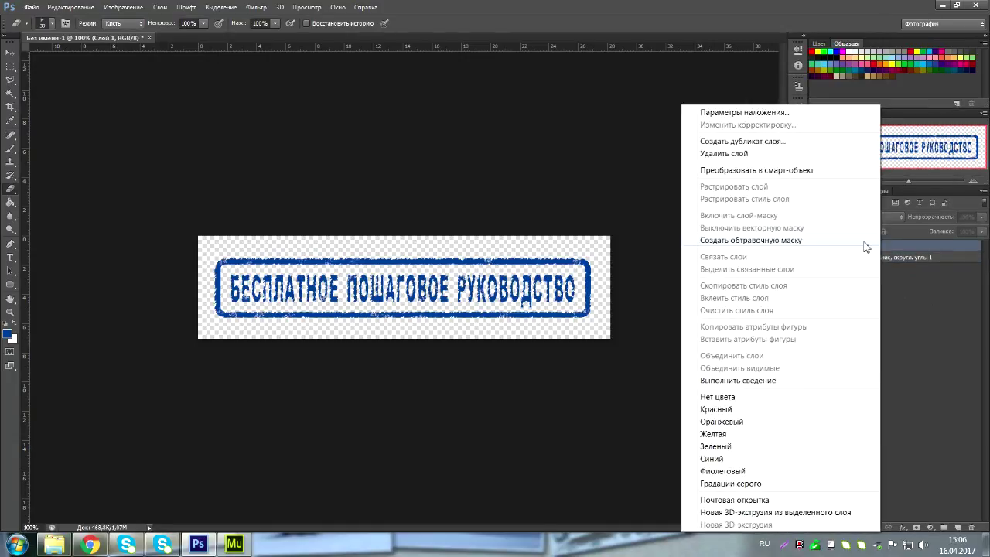
click(727, 153)
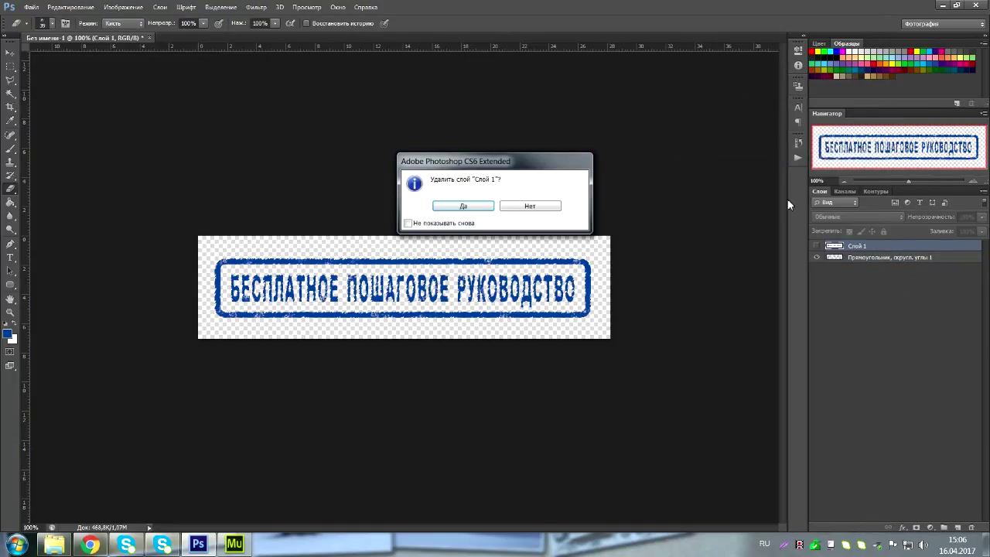
click(462, 205)
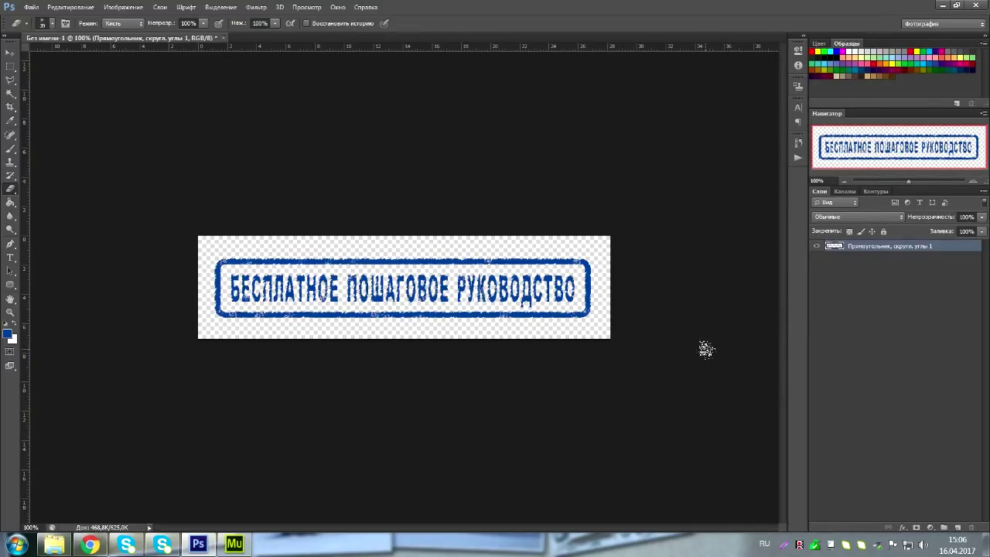
Save the worn blue stamp as Без имени-1.png on the Desktop with default PNG options
click(31, 8)
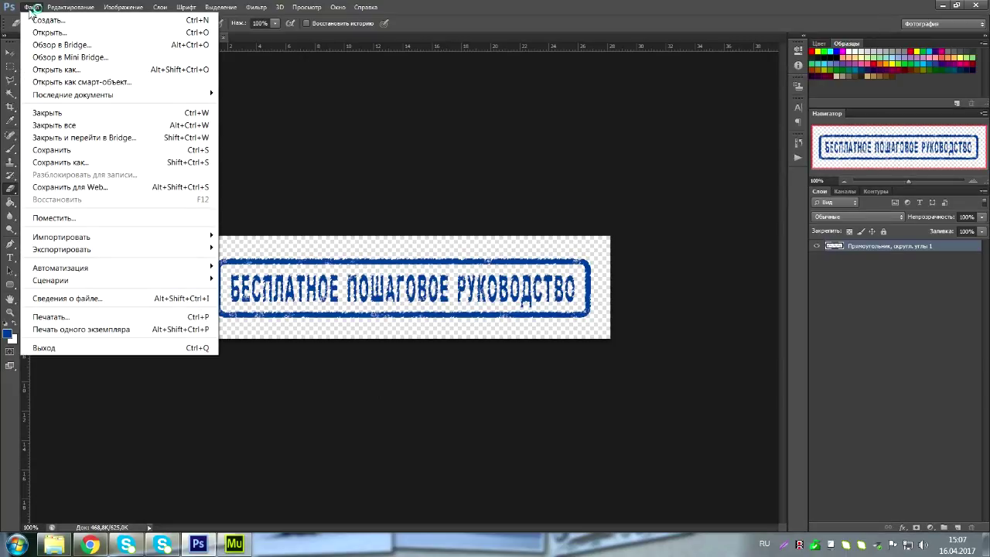
click(44, 163)
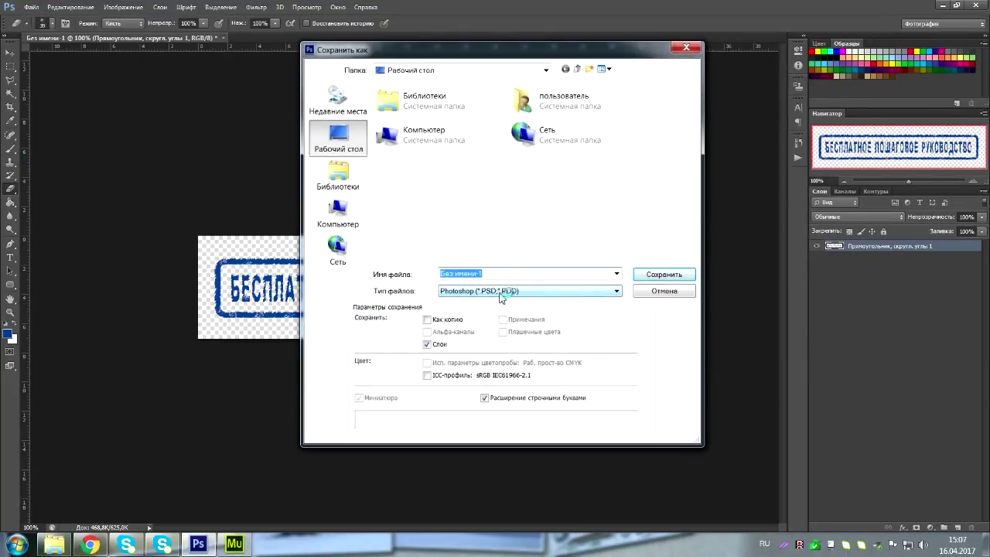
click(500, 292)
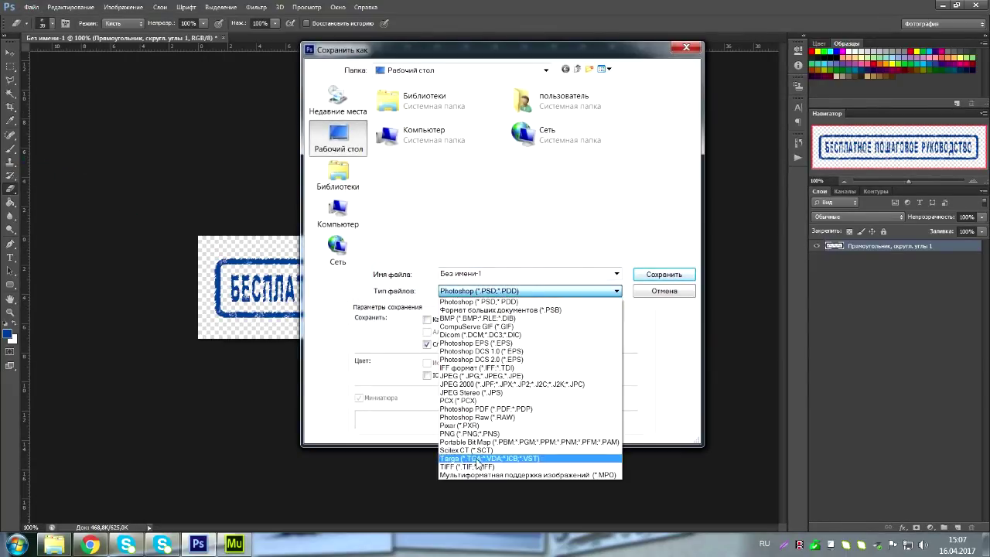
click(461, 434)
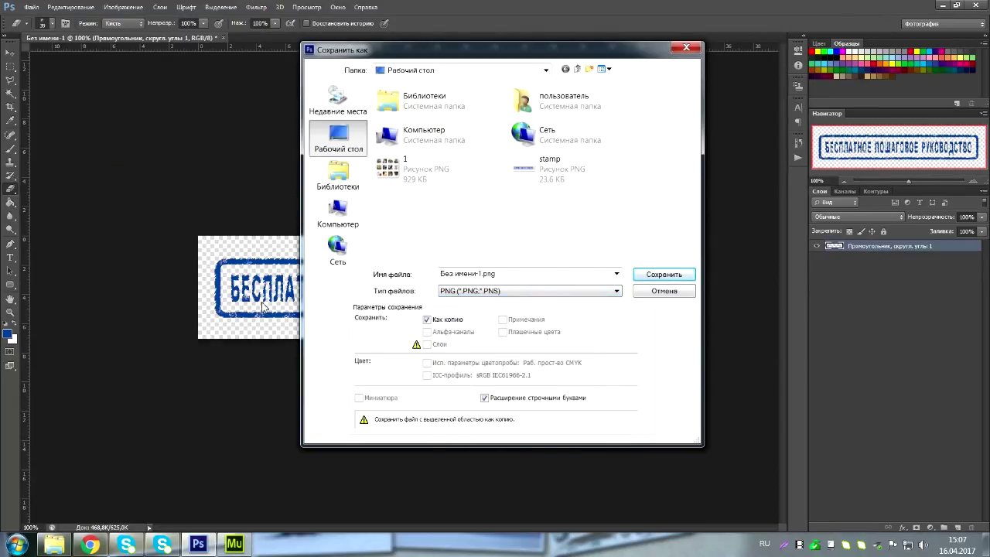
click(552, 275)
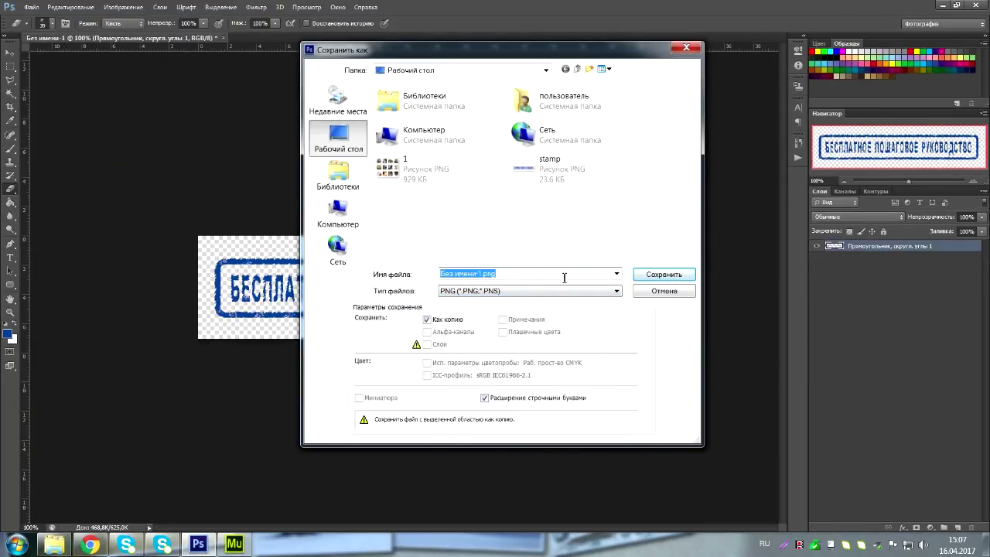
click(658, 275)
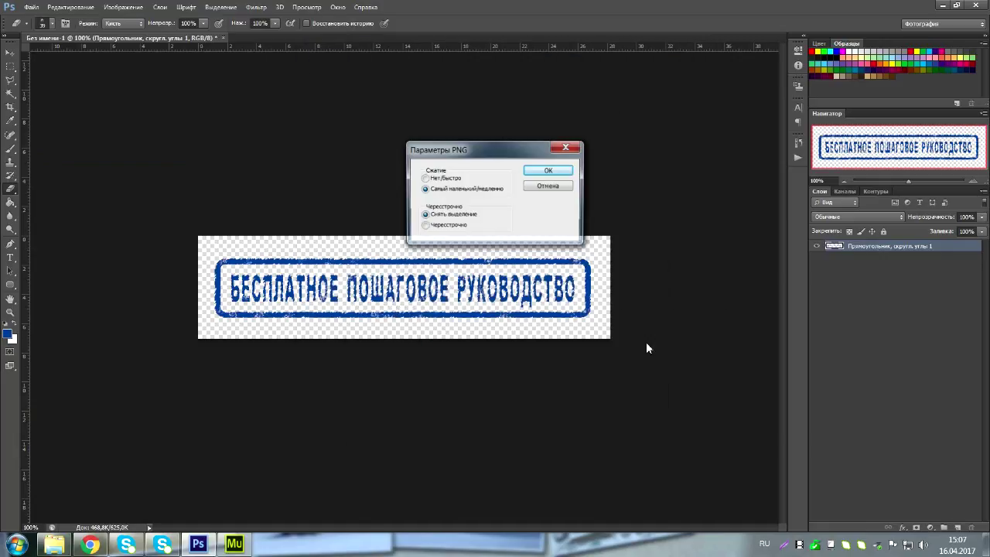
click(550, 173)
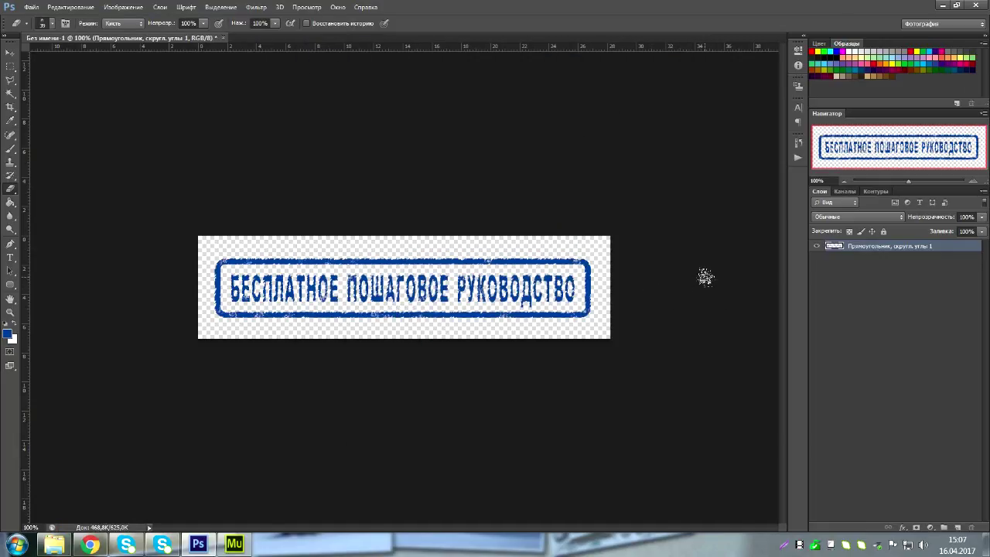
key(ctrl+shift+s)
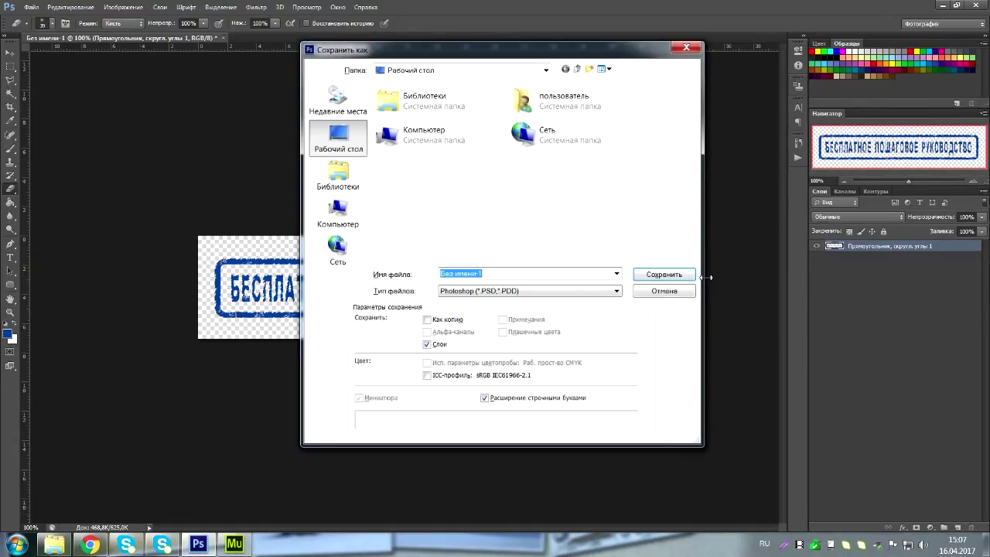
click(486, 290)
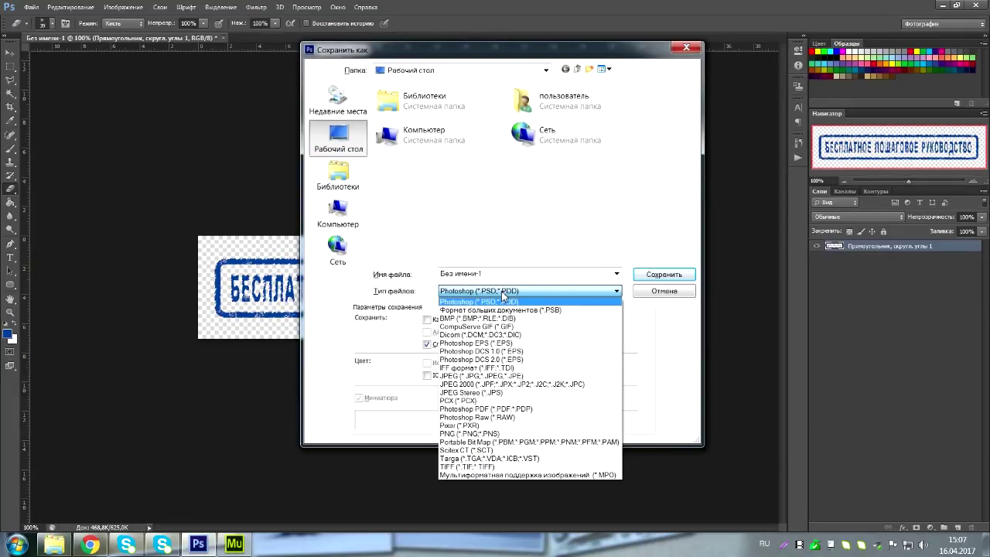
click(444, 433)
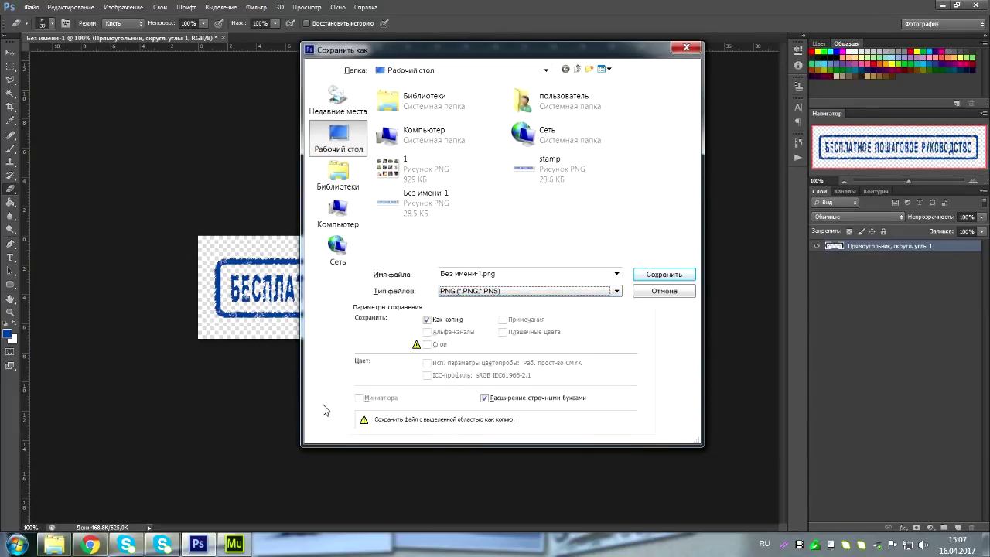
click(673, 295)
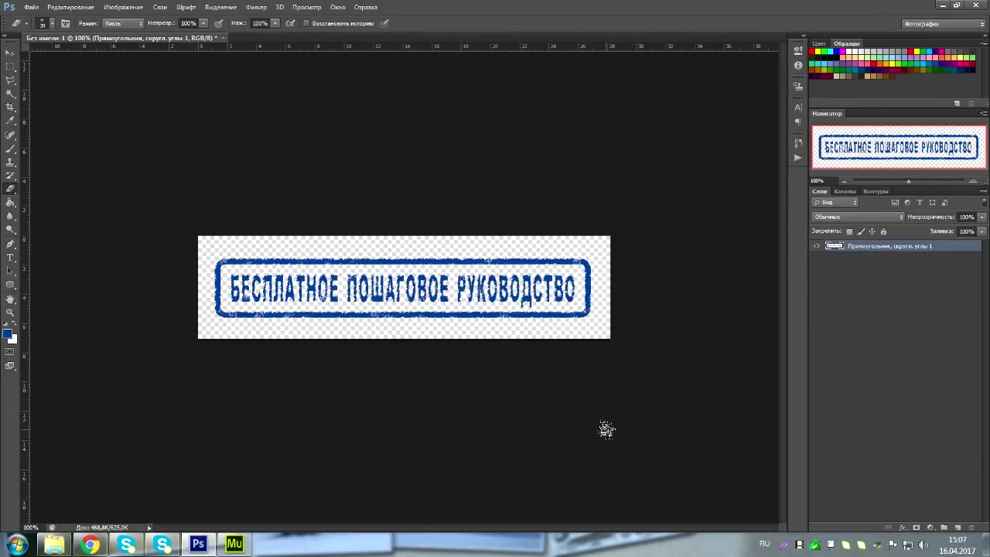